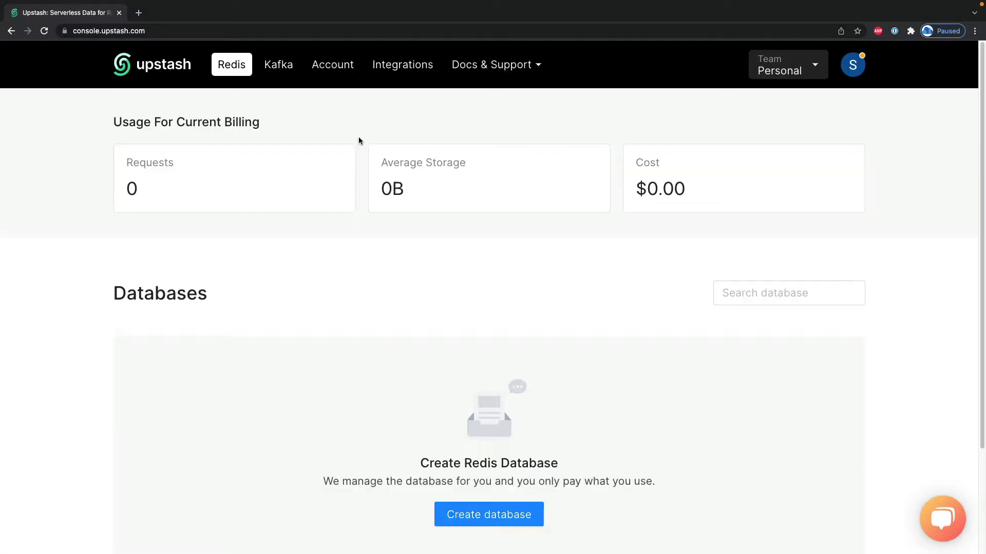
Create a single-zone Kafka cluster named Demo Conduktor in region EU-WEST-1 (Ireland), postponing the creation of its first topic.
left_click(281, 73)
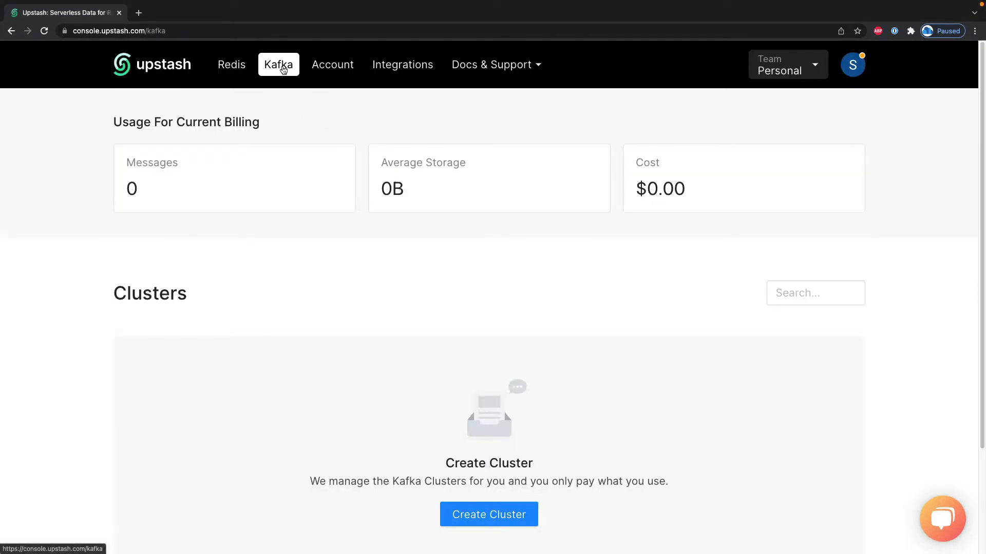
left_click(486, 516)
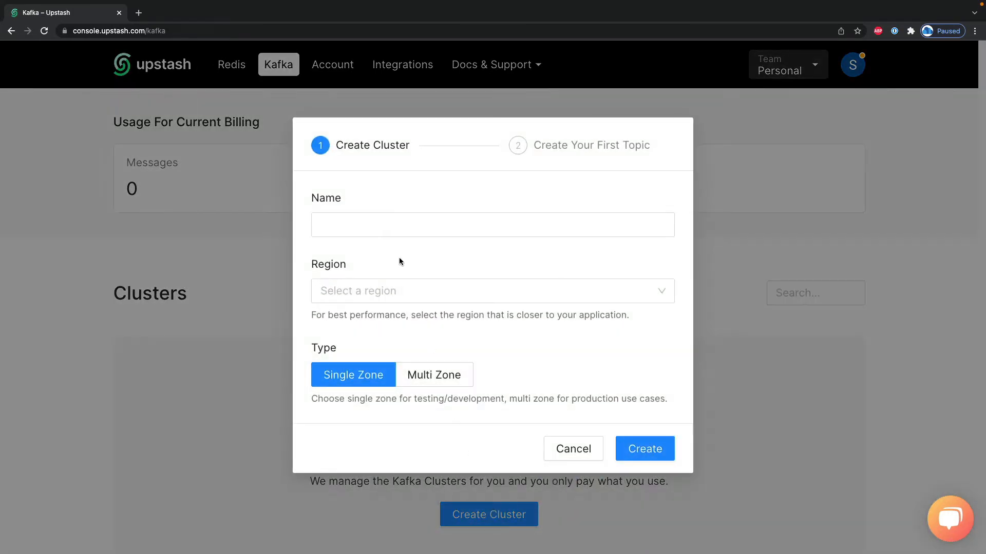
left_click(395, 212)
type("Demo Conduktor")
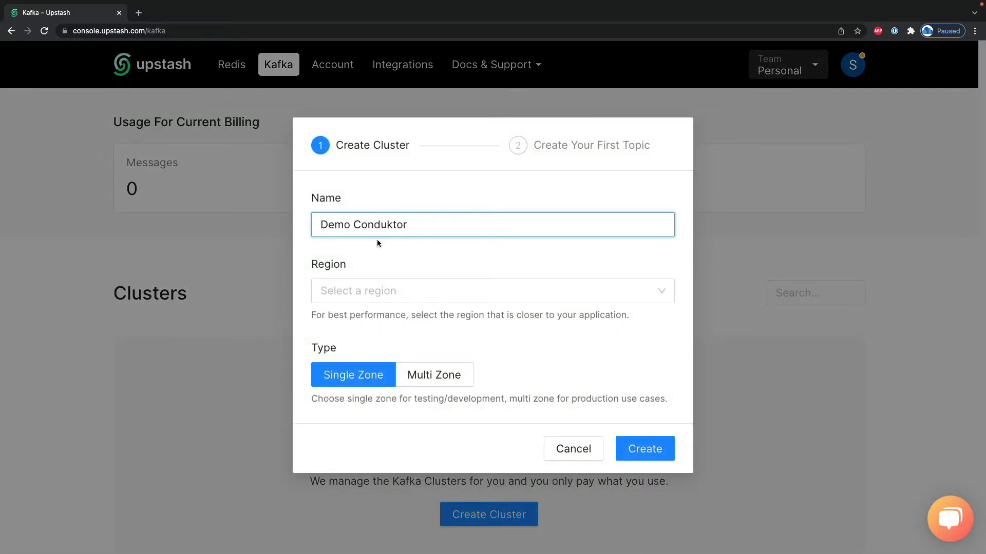
left_click(383, 288)
left_click(400, 381)
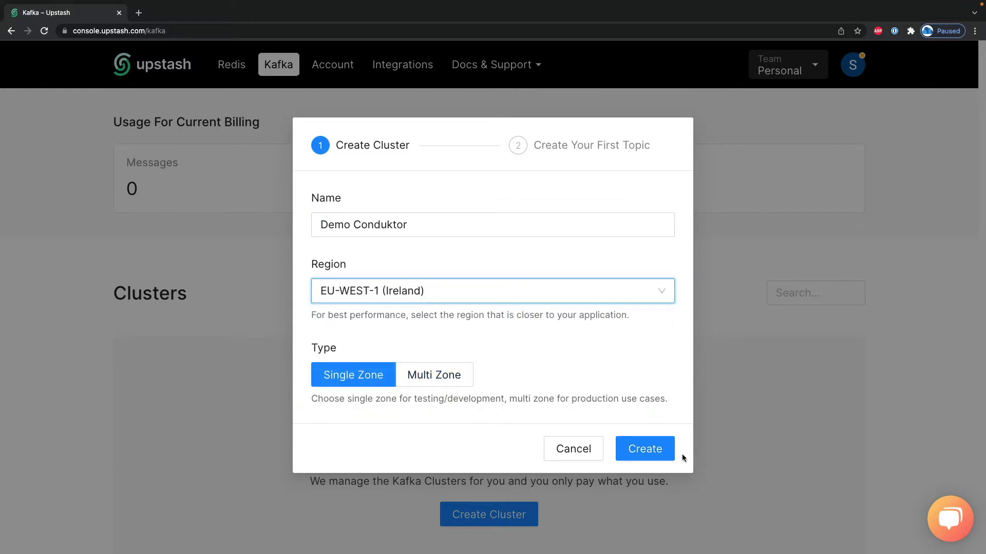
left_click(663, 450)
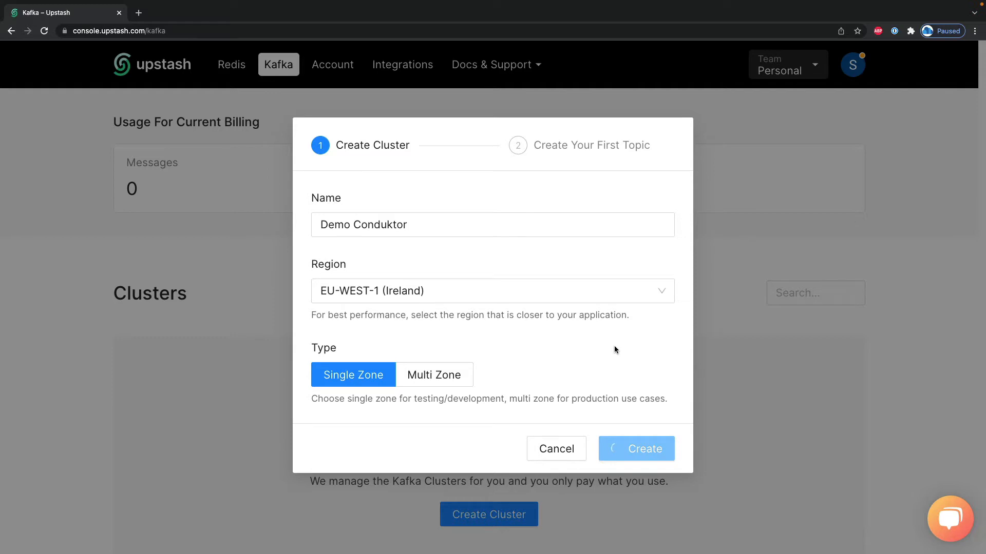
left_click(388, 228)
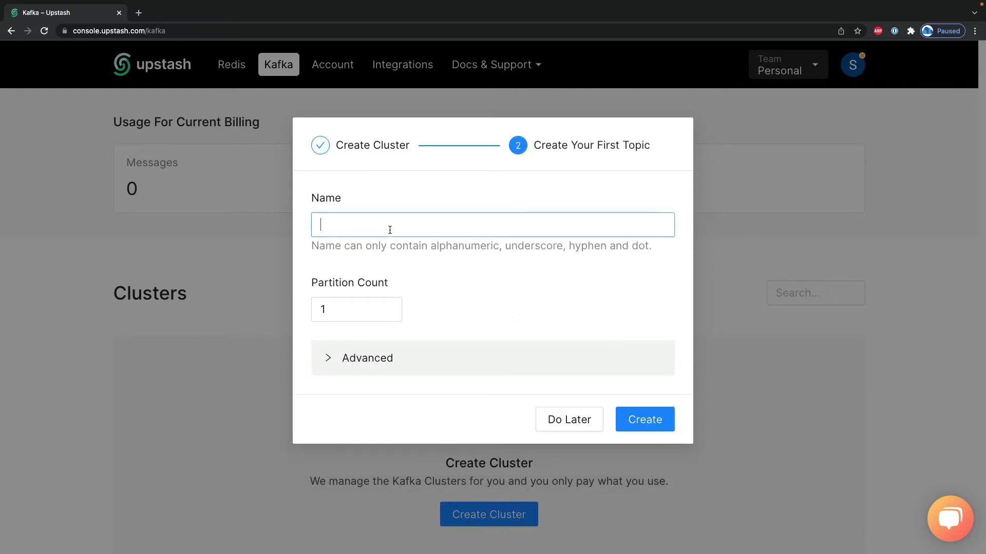
left_click(538, 416)
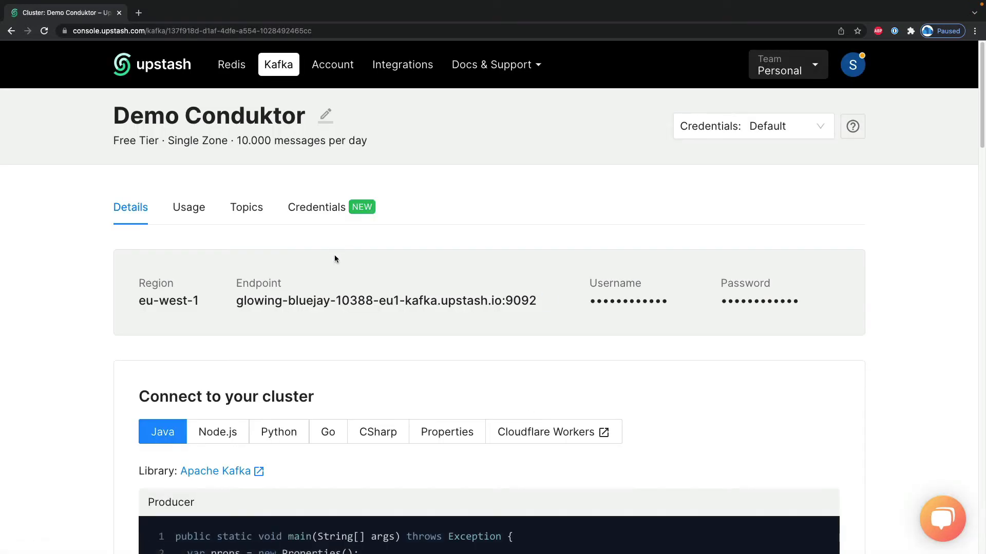
Copy the Demo Conduktor cluster's complete connection settings in Properties format from the cluster details.
scroll(194, 226, "down", 1)
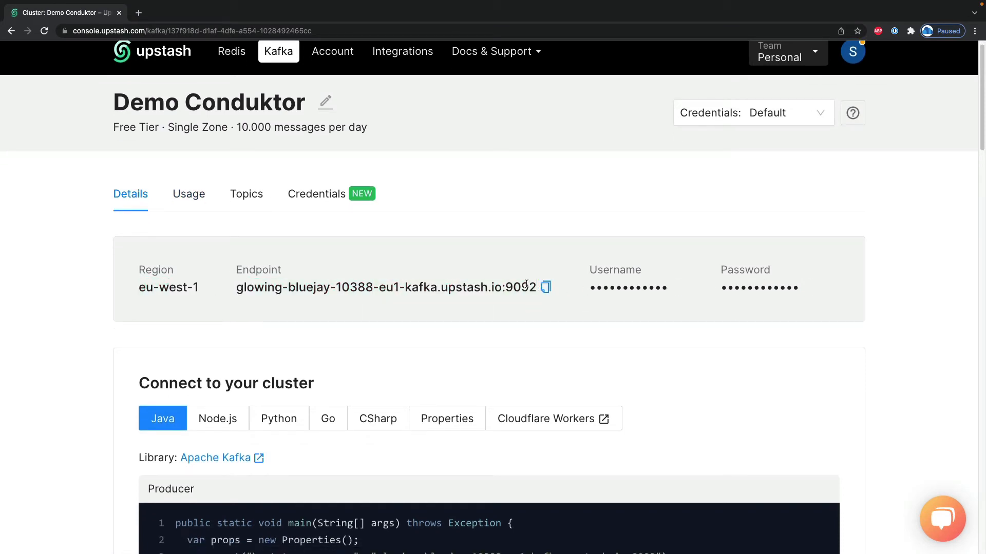
scroll(531, 288, "down", 2)
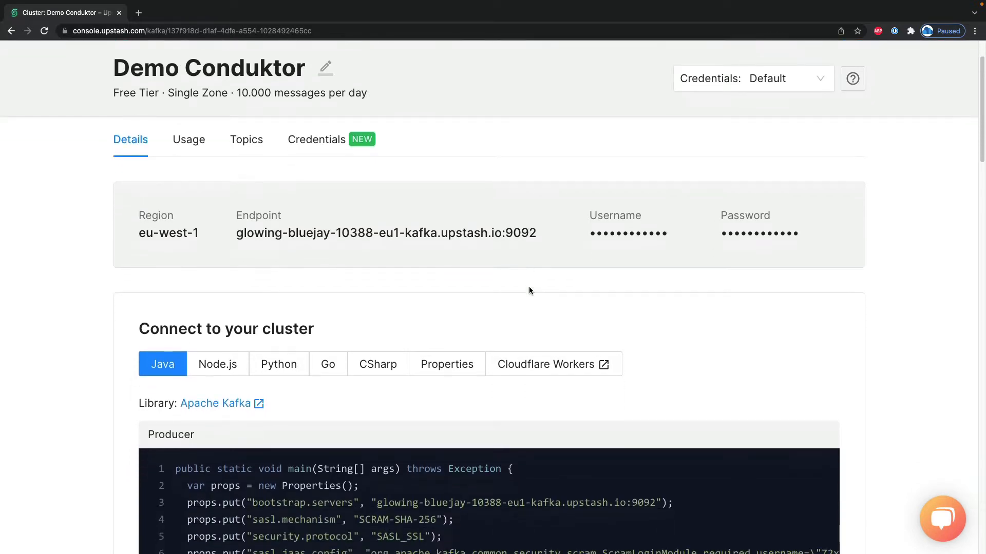
scroll(529, 286, "down", 3)
scroll(367, 298, "down", 2)
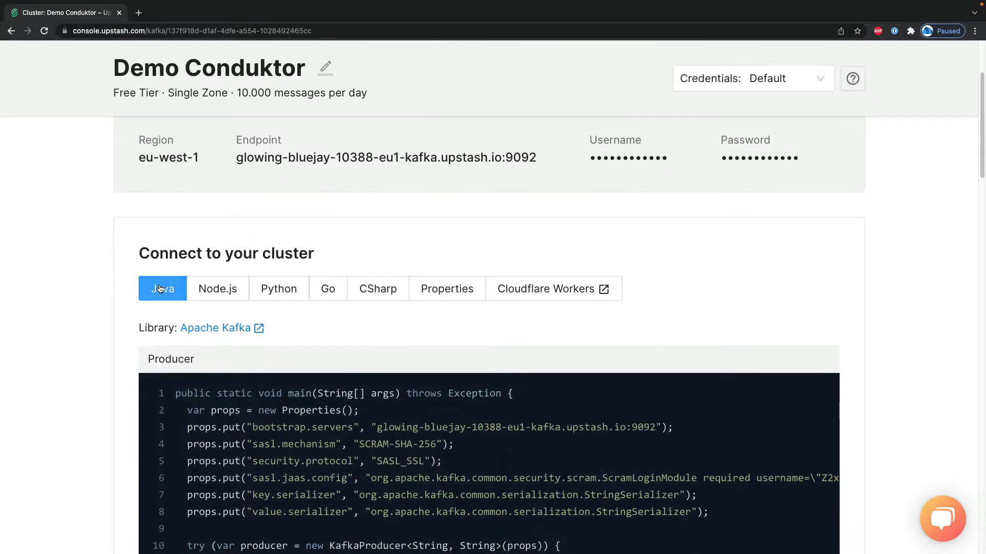
scroll(160, 298, "down", 5)
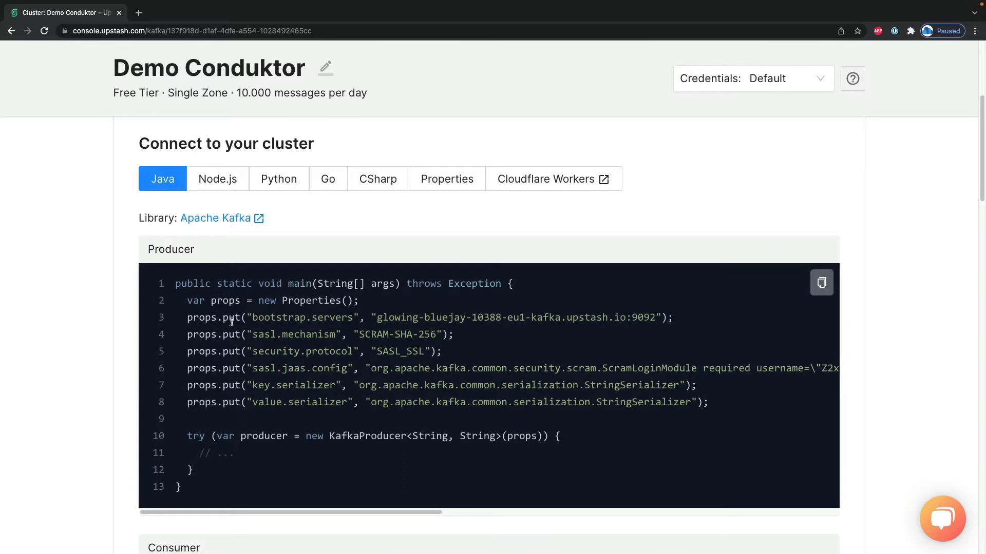
scroll(149, 241, "up", 1)
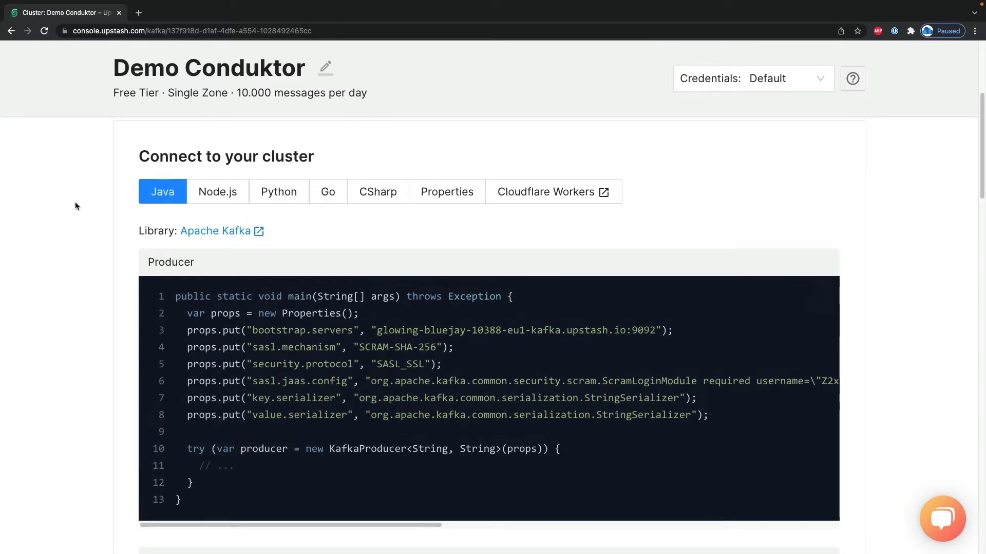
left_click(447, 192)
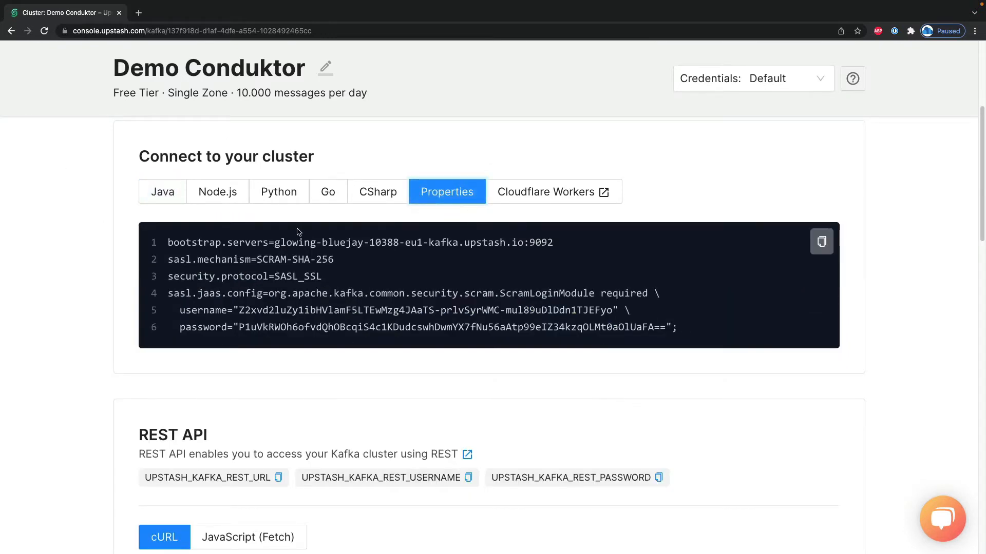
left_click_drag(704, 328, 162, 245)
key("super+c")
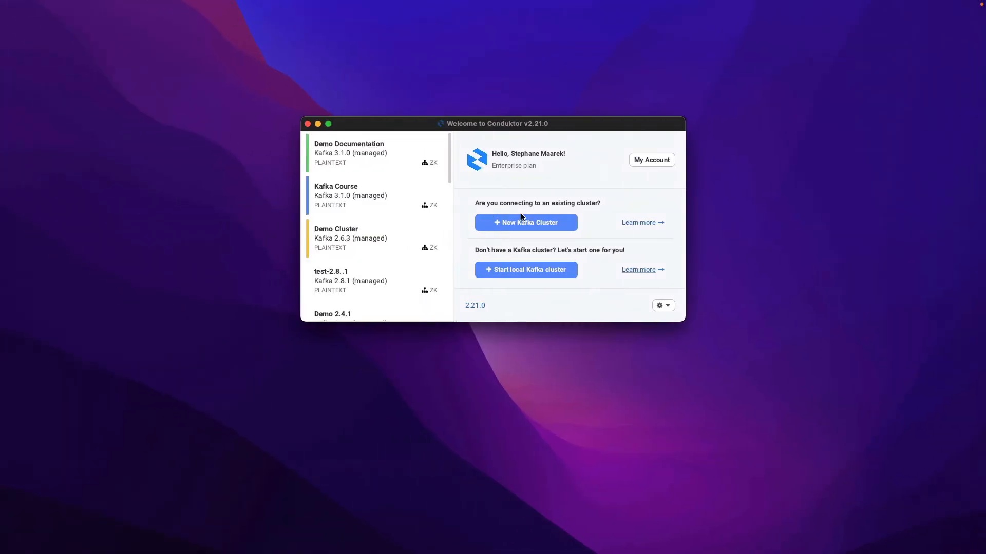
Switch to Conduktor, add a new Kafka cluster named Demo Upstash, and paste the connection settings with username and password as additional properties.
left_click(517, 222)
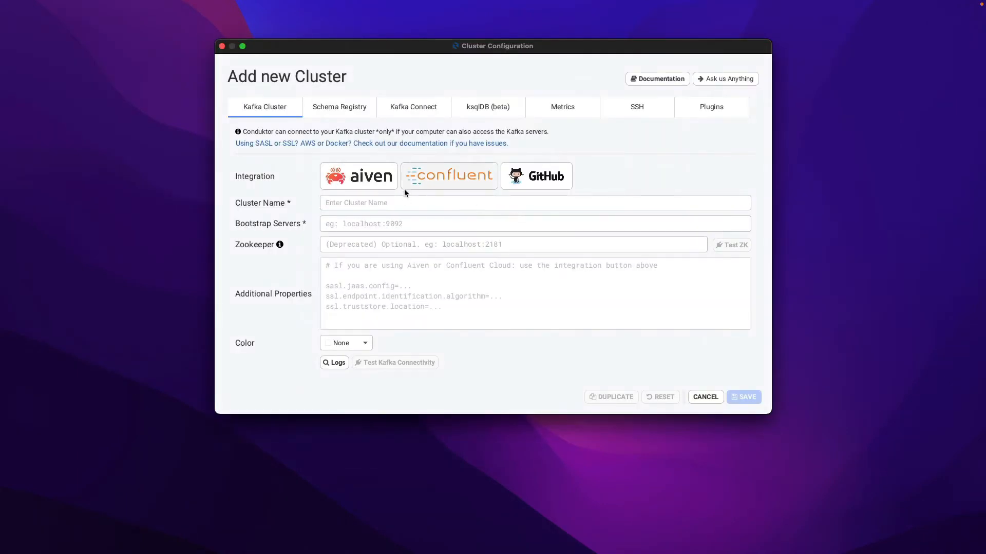
type("Demo Upstash")
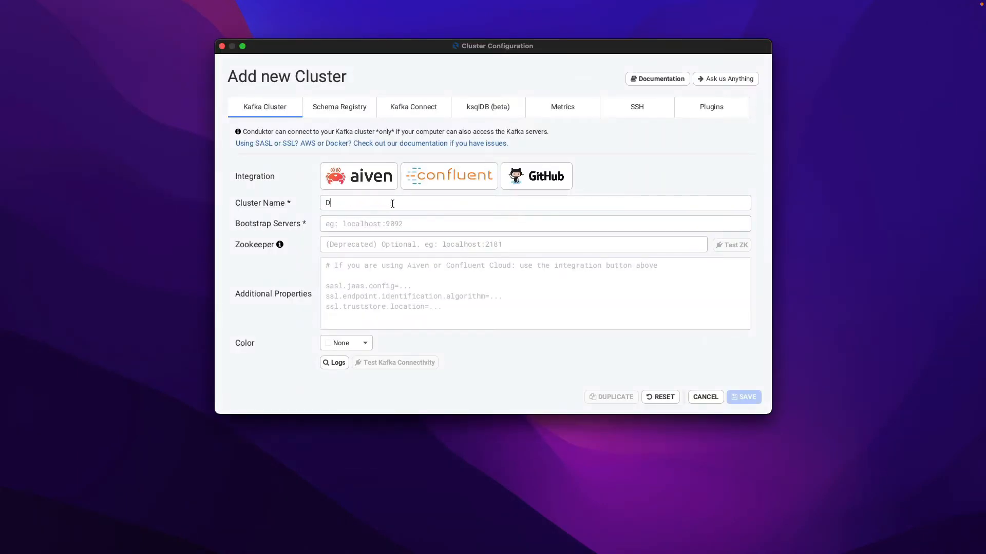
left_click(383, 279)
key("super+v")
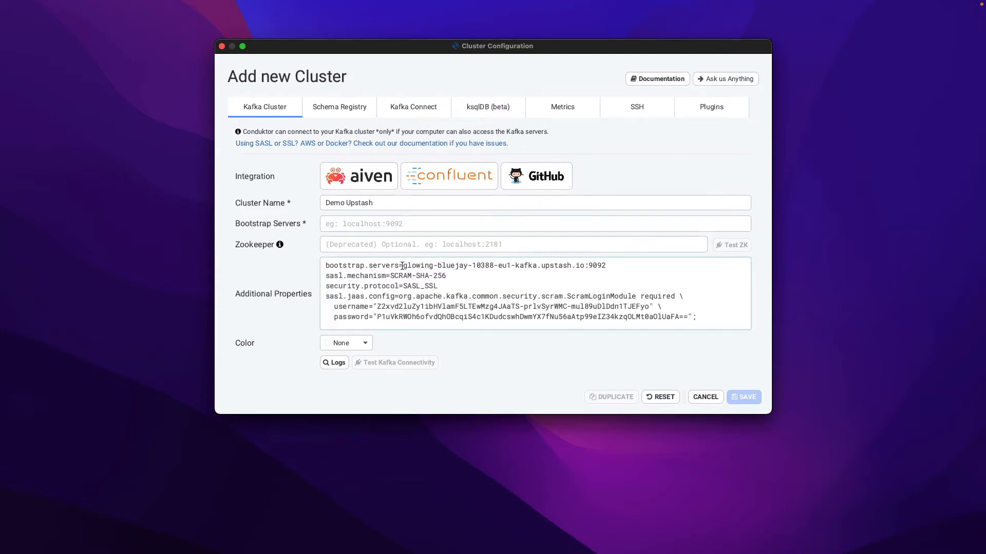
Move glowing-bluejay-10388-eu1-kafka.upstash.io:9092 from the additional properties to the bootstrap servers and delete the leftover bootstrap.servers line.
left_click_drag(402, 266, 619, 267)
key("super+x")
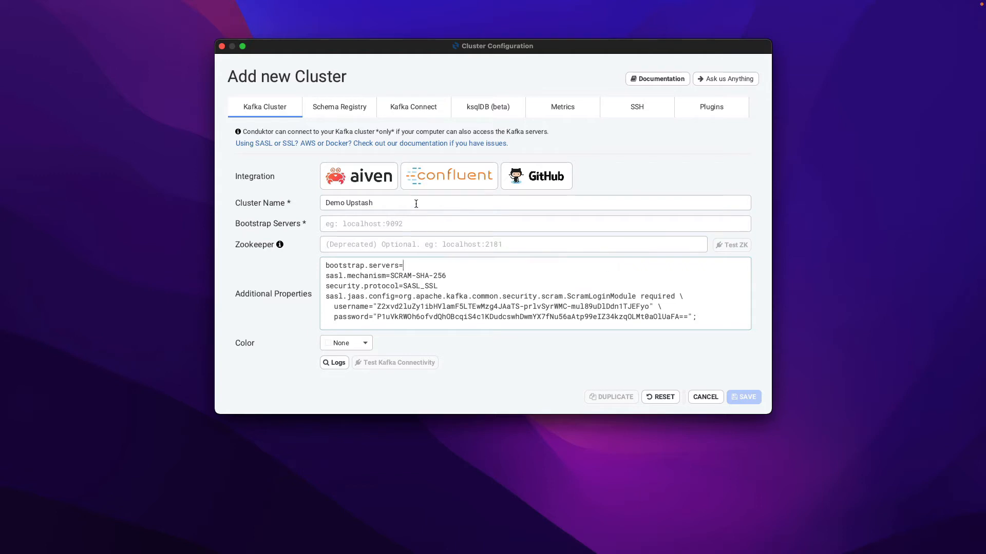
left_click(410, 224)
key("super+v")
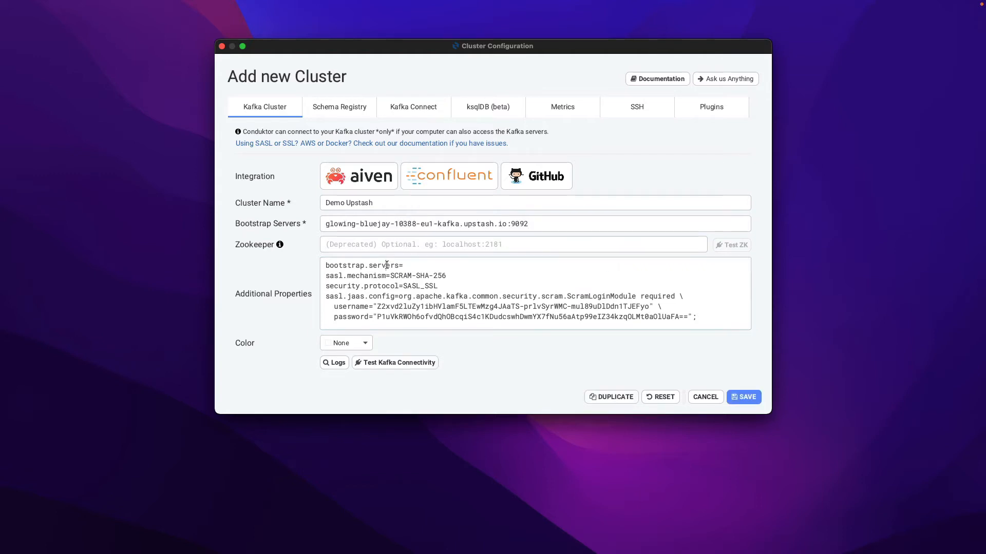
triple_click(385, 266)
key("BackSpace")
key("Delete")
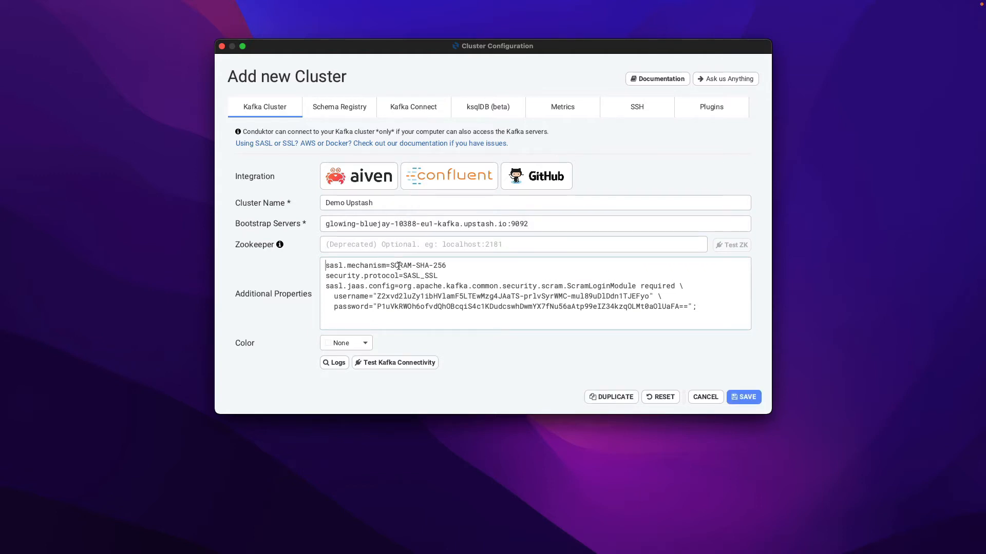
Test the Kafka connectivity of the Demo Upstash cluster and save its configuration.
left_click(408, 363)
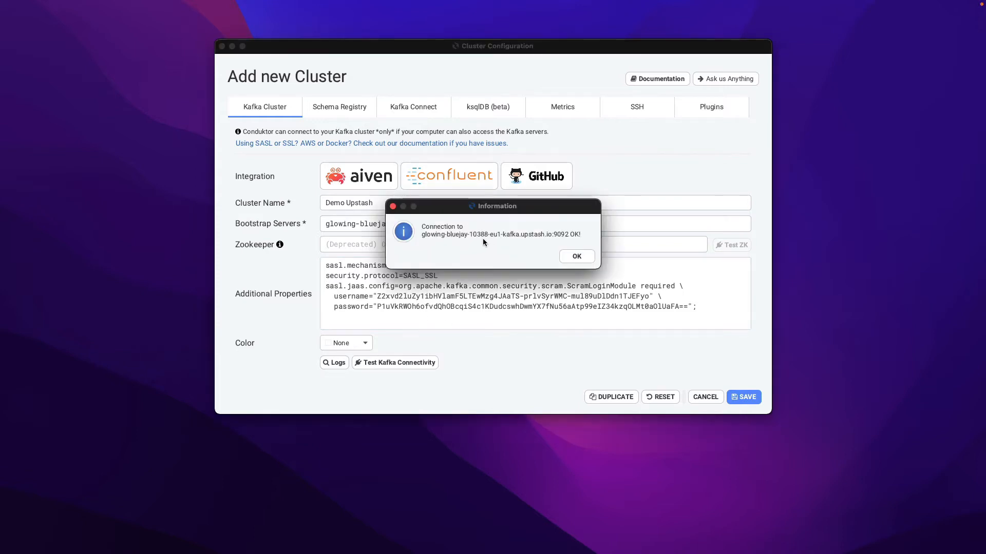
left_click(569, 255)
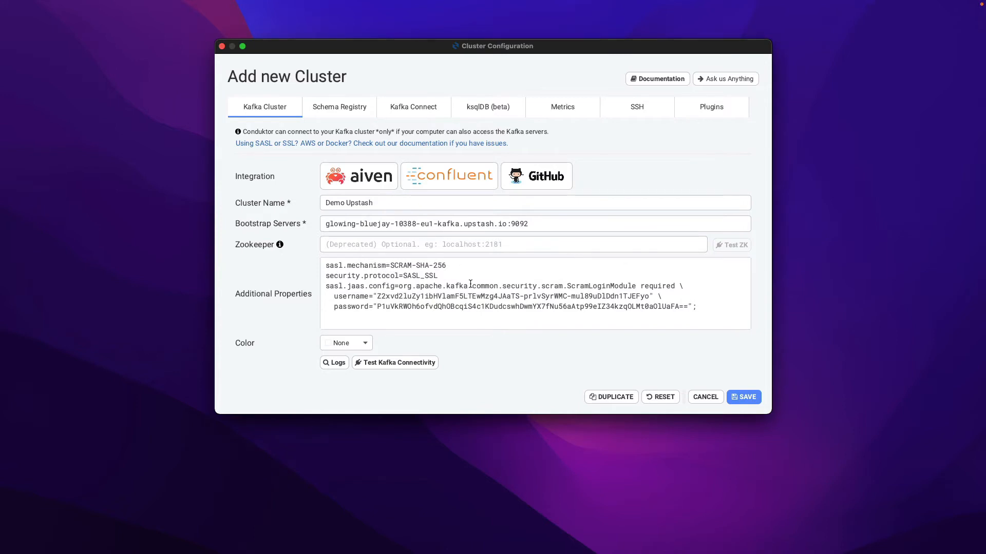
left_click(742, 396)
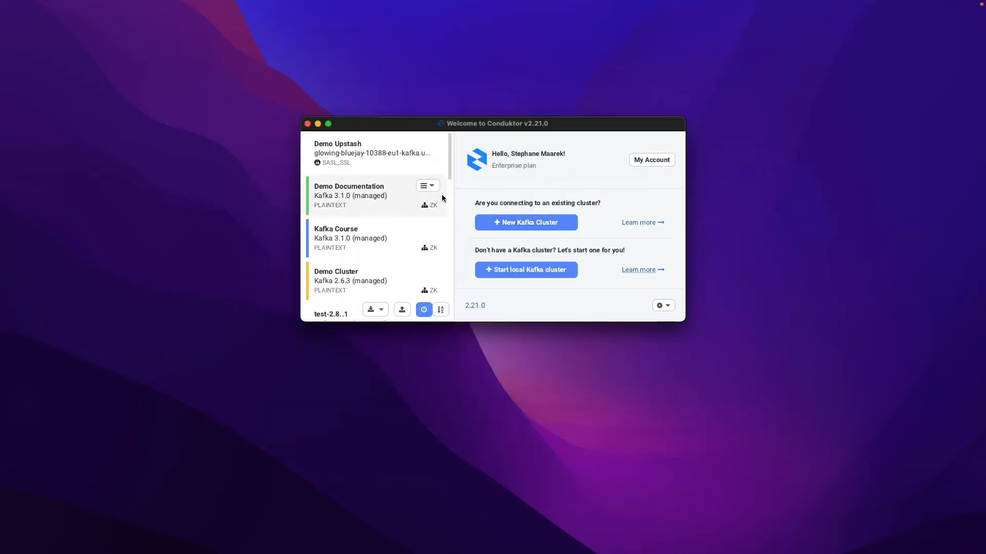
Open the Demo Upstash cluster and look through its brokers and topics.
double_click(365, 153)
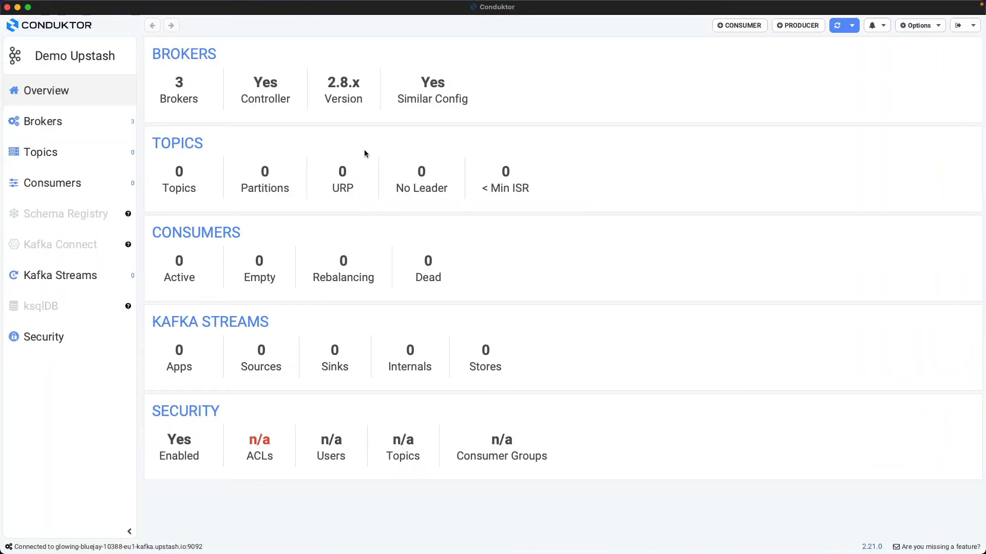
left_click(96, 123)
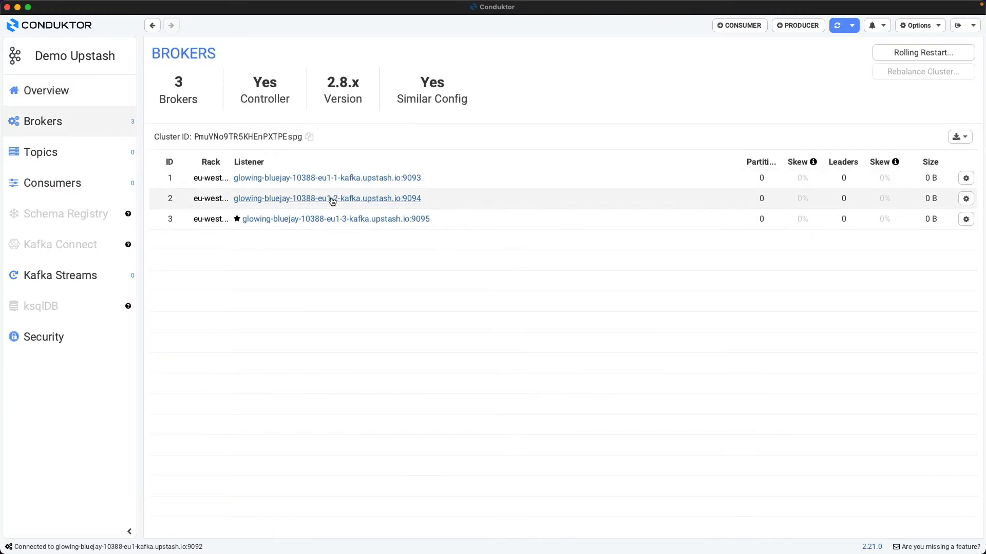
left_click(66, 153)
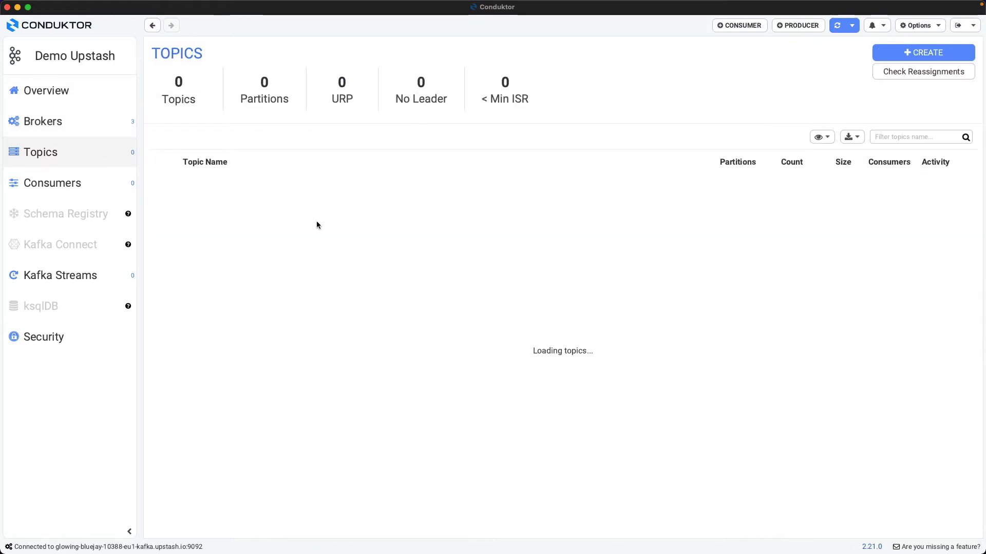
Try to create a topic named demo-topic with 3 partitions and replication factor 3 from Conduktor.
left_click(914, 53)
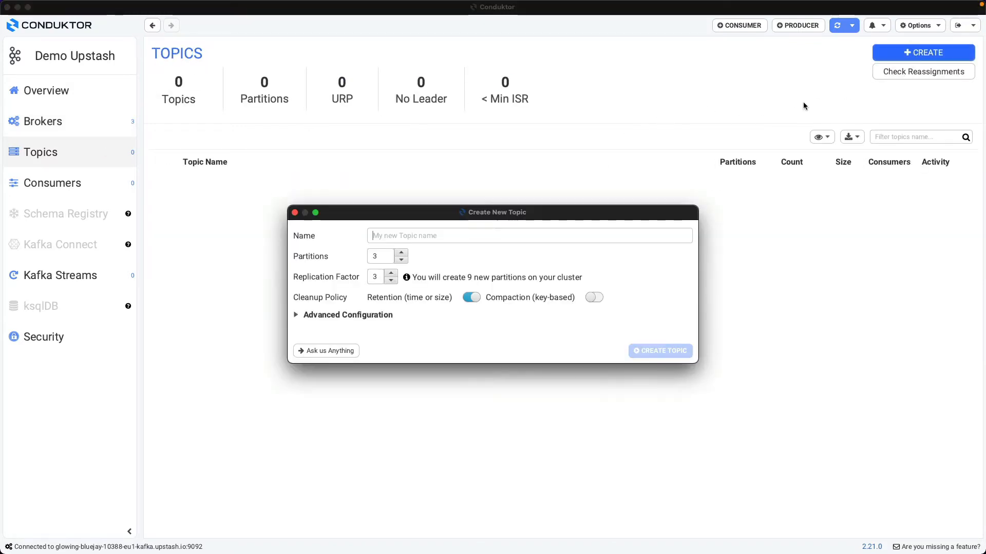
type("demo-topic")
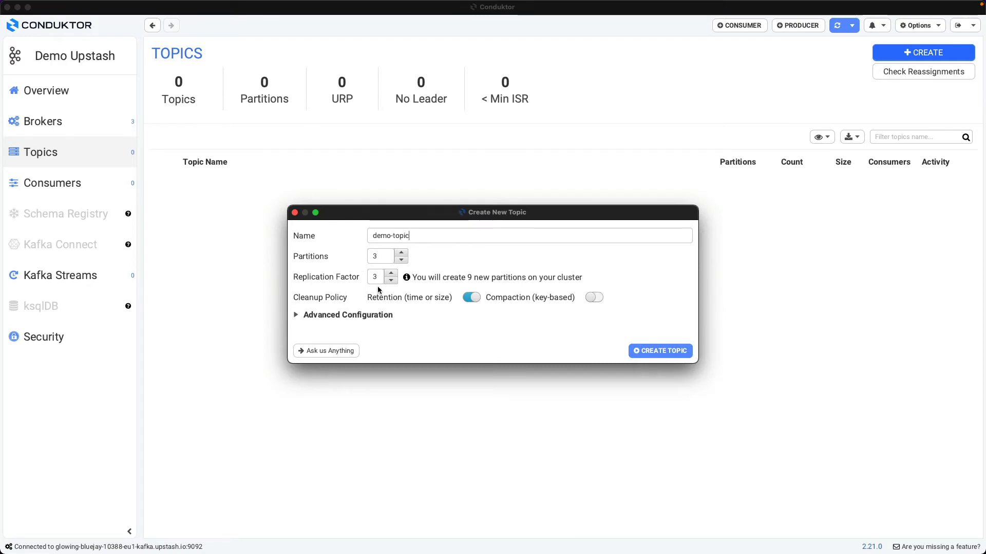
left_click_drag(377, 281, 361, 254)
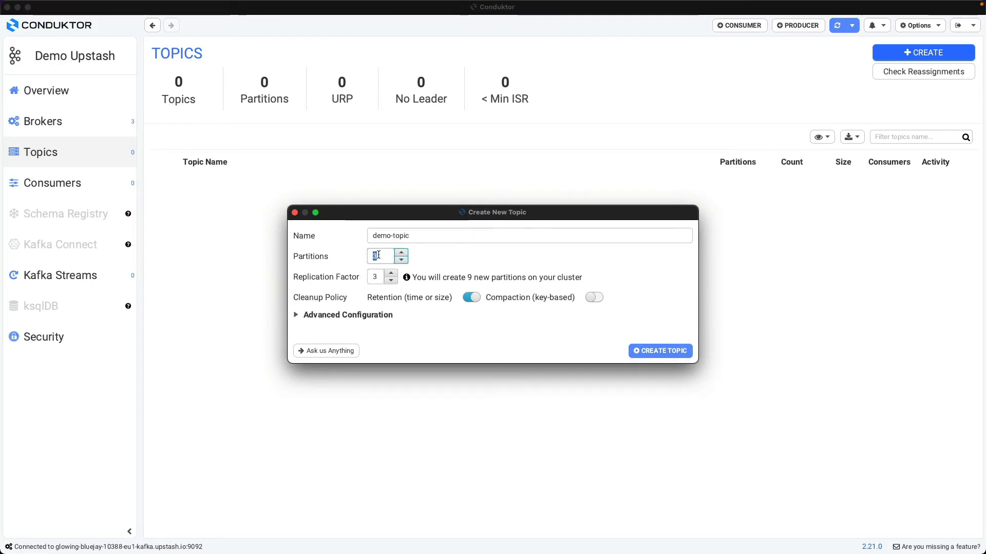
left_click(378, 256)
left_click(660, 351)
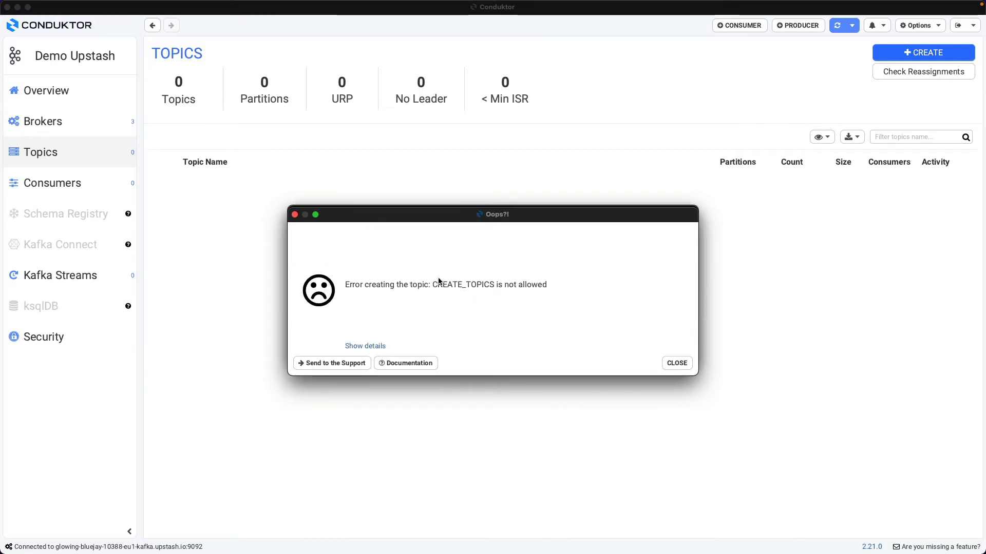
left_click(676, 363)
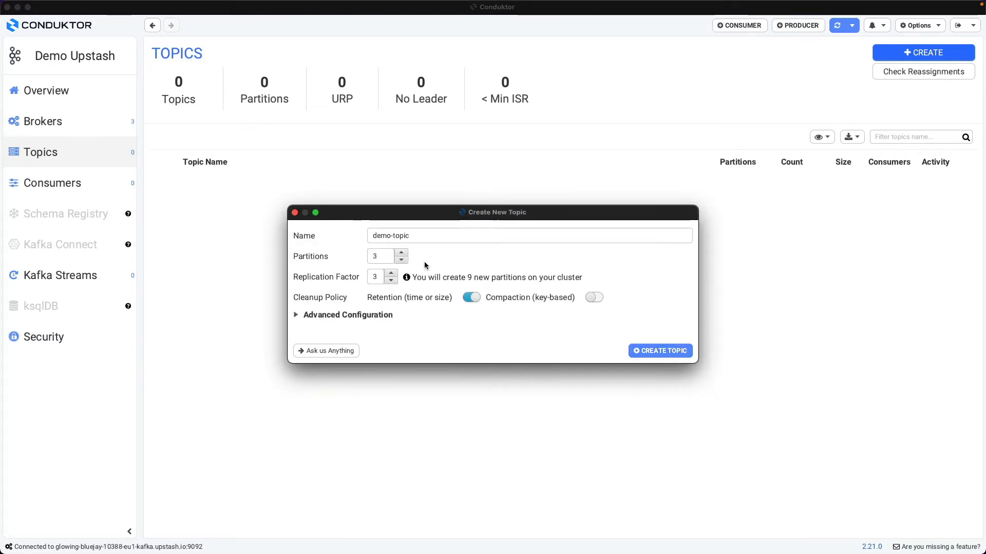
Copy the topic name demo-topic and close the topic creation dialog.
triple_click(412, 242)
key("ctrl+c")
left_click(294, 212)
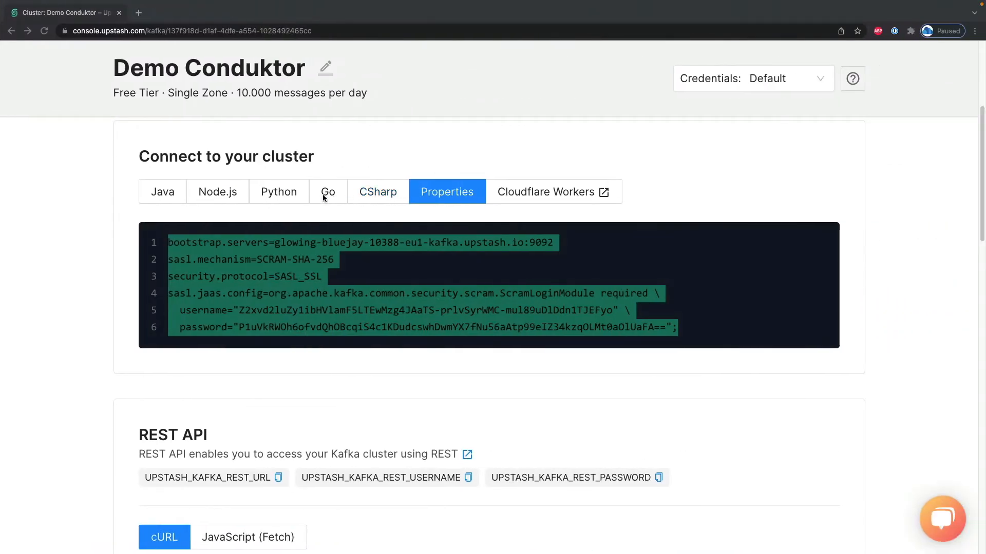
Create a topic named demo-topic with a partition count of 3 in the Demo Conduktor cluster on Upstash.
scroll(266, 245, "up", 5)
left_click(257, 209)
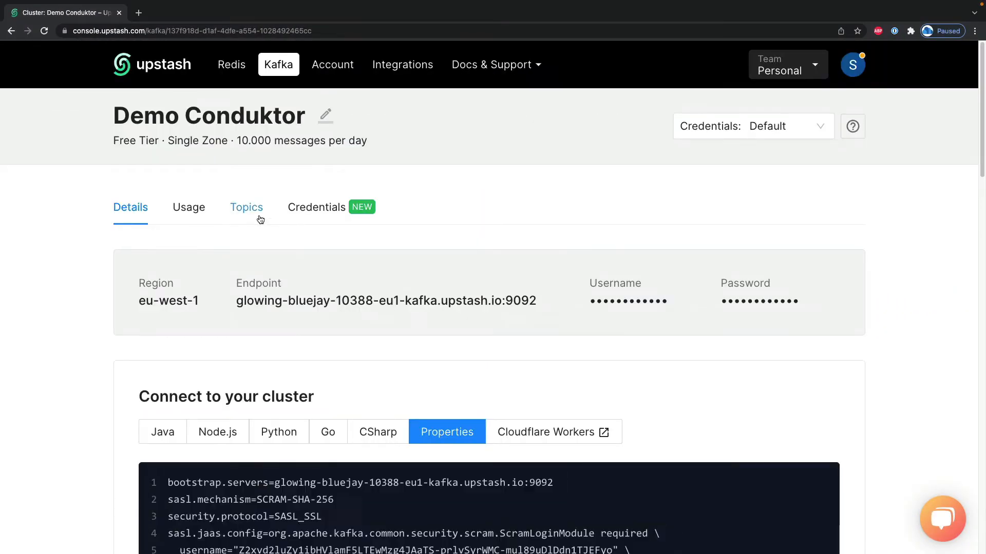
left_click(489, 428)
left_click(416, 214)
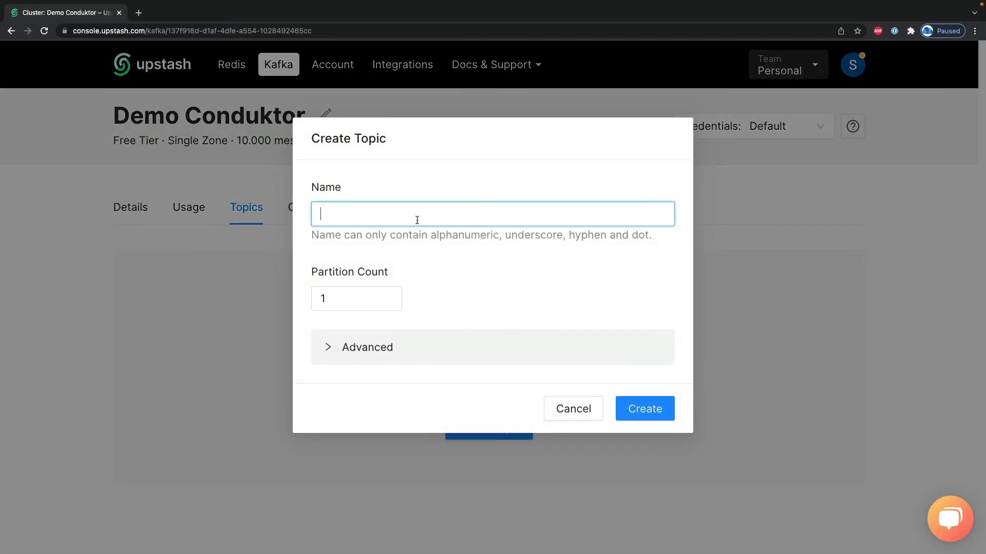
key("ctrl+v")
left_click(361, 287)
type("3")
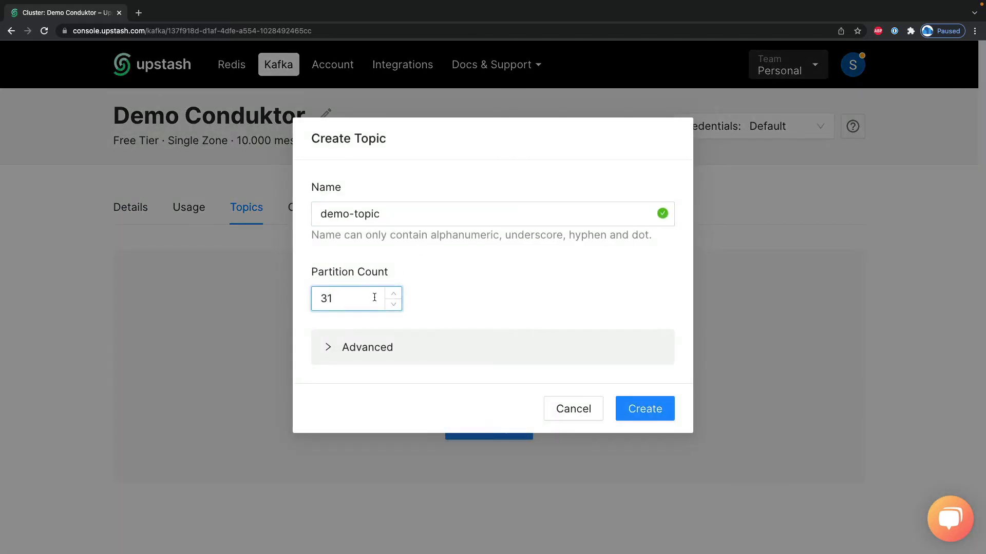
double_click(374, 298)
type("3")
left_click(410, 309)
left_click(644, 399)
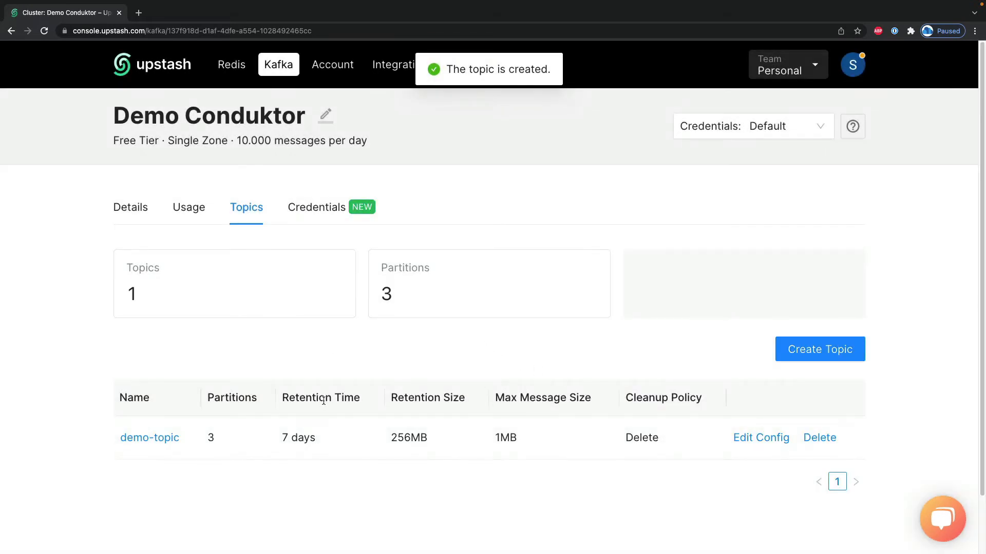
Inspect the retention time, retention size, maximum message size and cleanup policy of demo-topic.
scroll(323, 400, "down", 1)
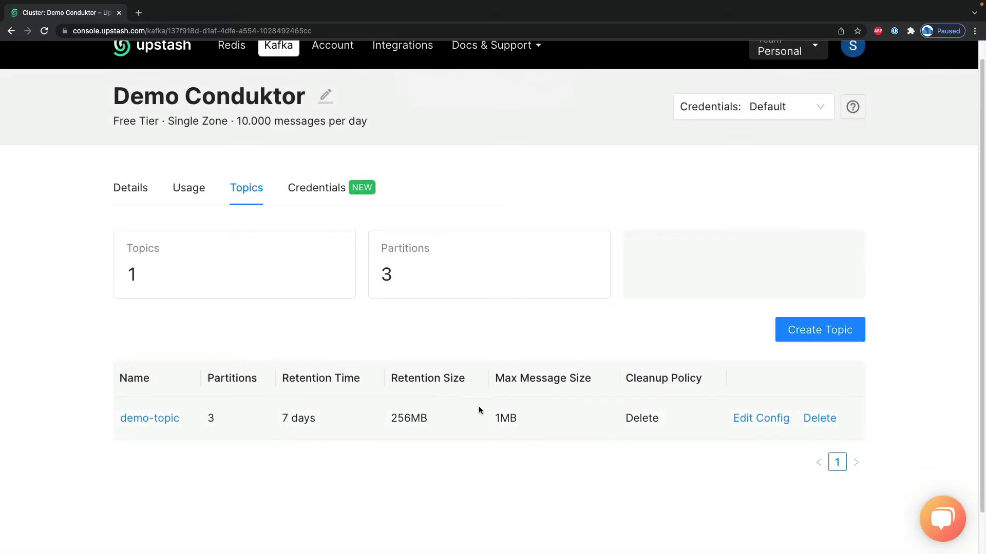
double_click(292, 420)
double_click(409, 419)
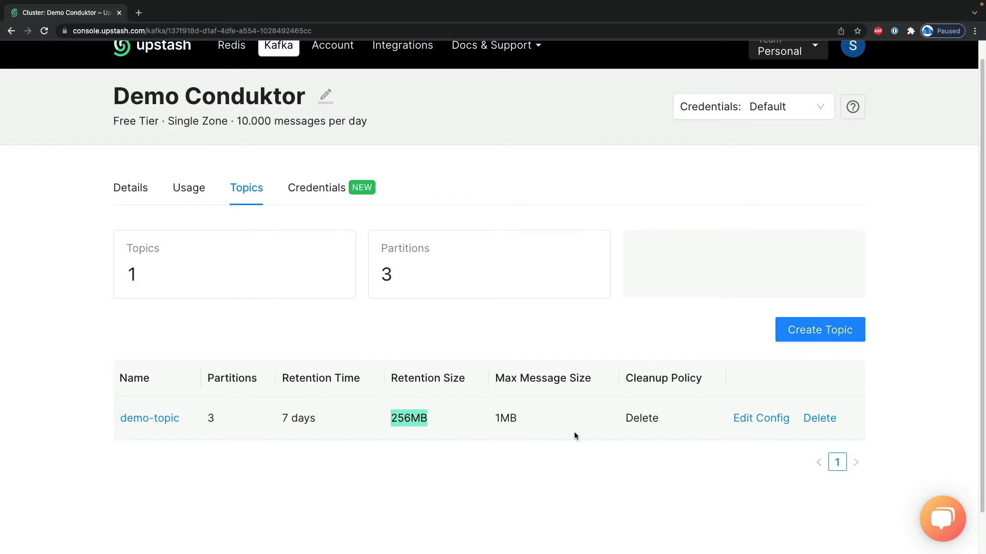
left_click(661, 427)
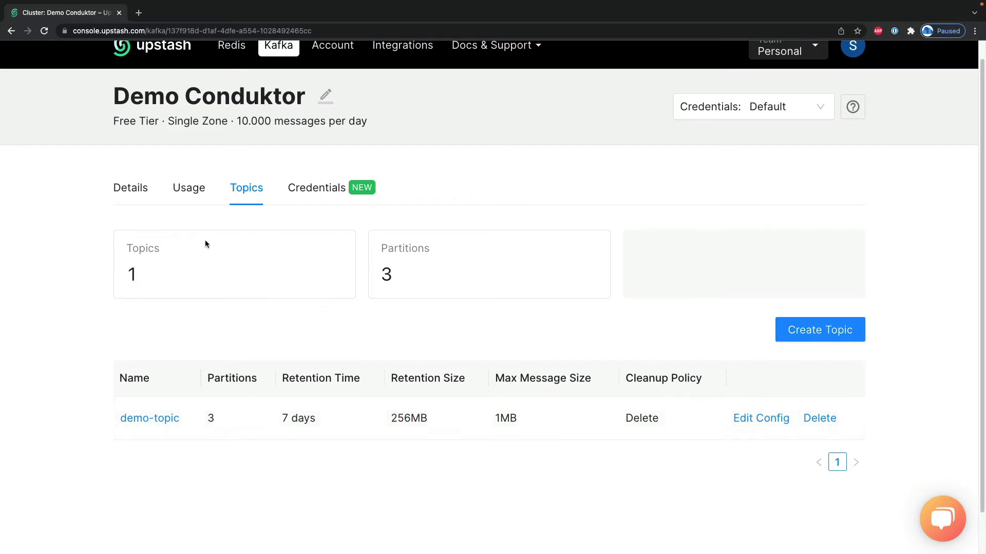
Review the cluster's usage statistics for the current month, the daily message chart and the plan's daily message limit.
left_click(197, 194)
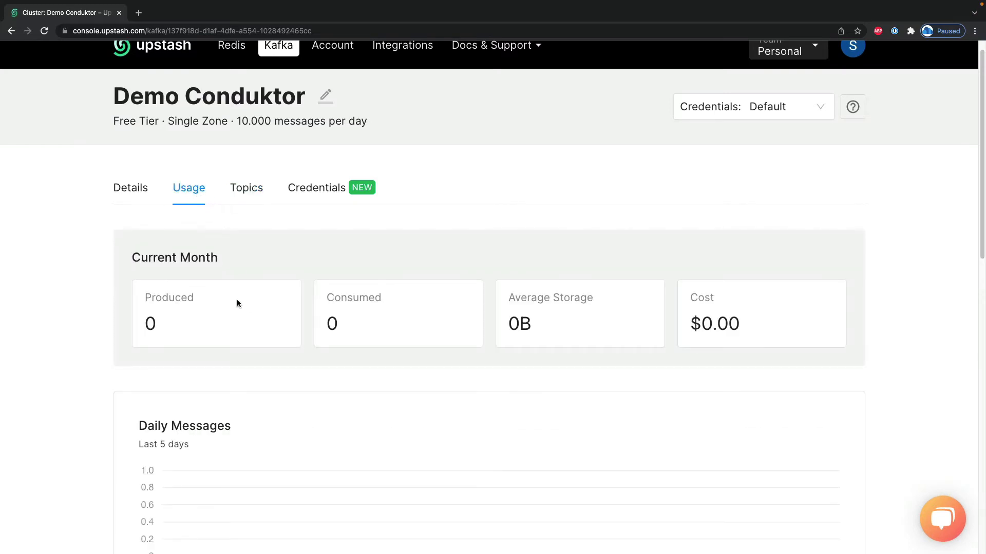
scroll(238, 303, "down", 3)
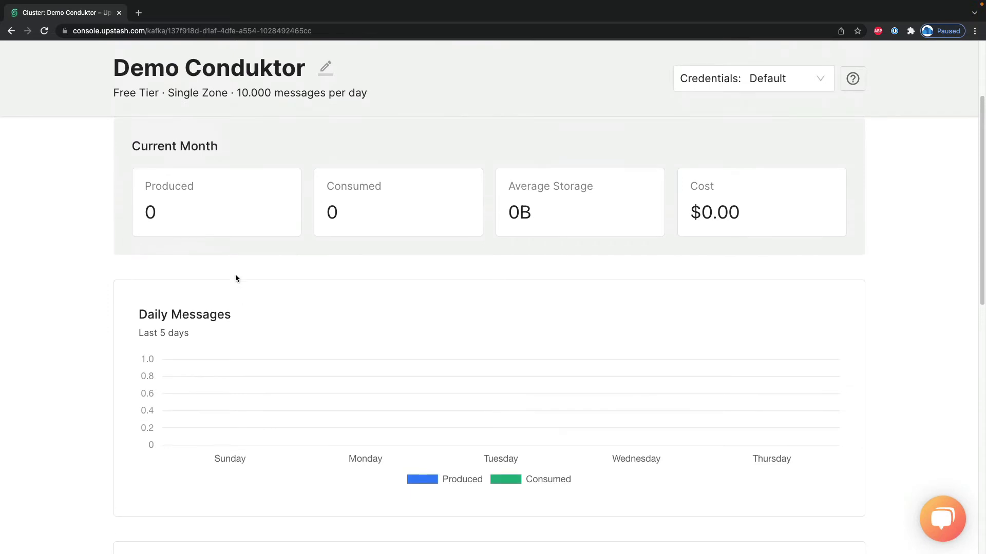
scroll(236, 262, "up", 1)
left_click_drag(239, 94, 367, 93)
scroll(264, 243, "up", 1)
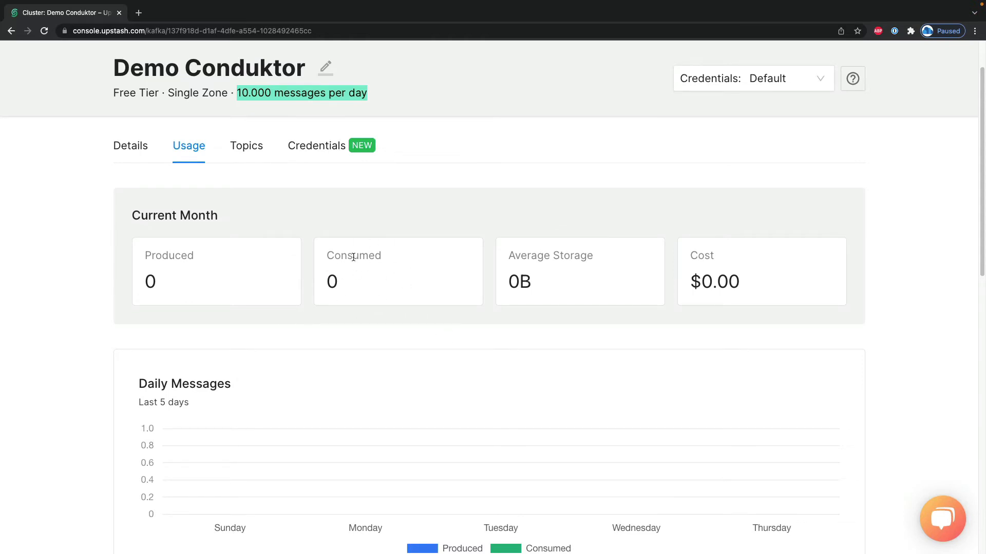
left_click(283, 224)
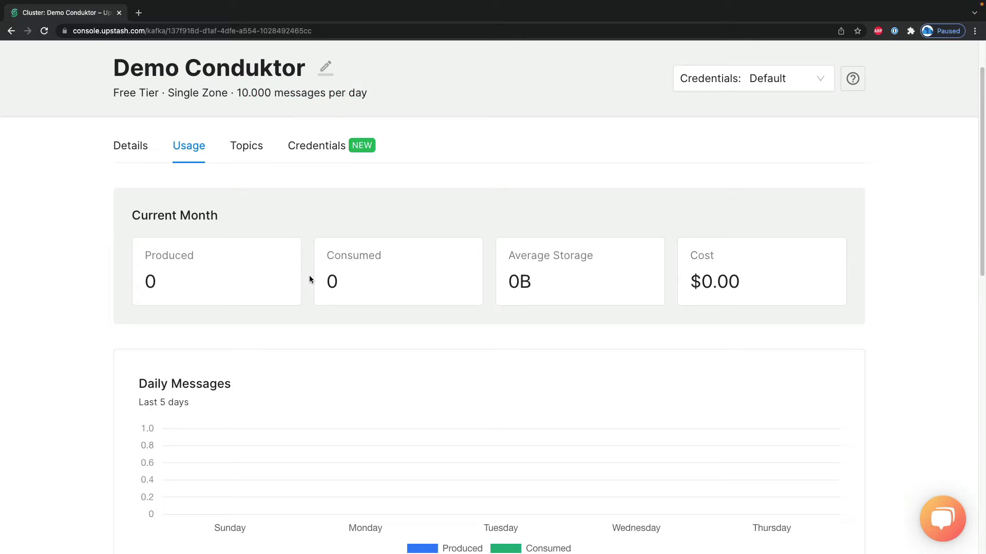
scroll(261, 293, "down", 4)
scroll(263, 299, "up", 4)
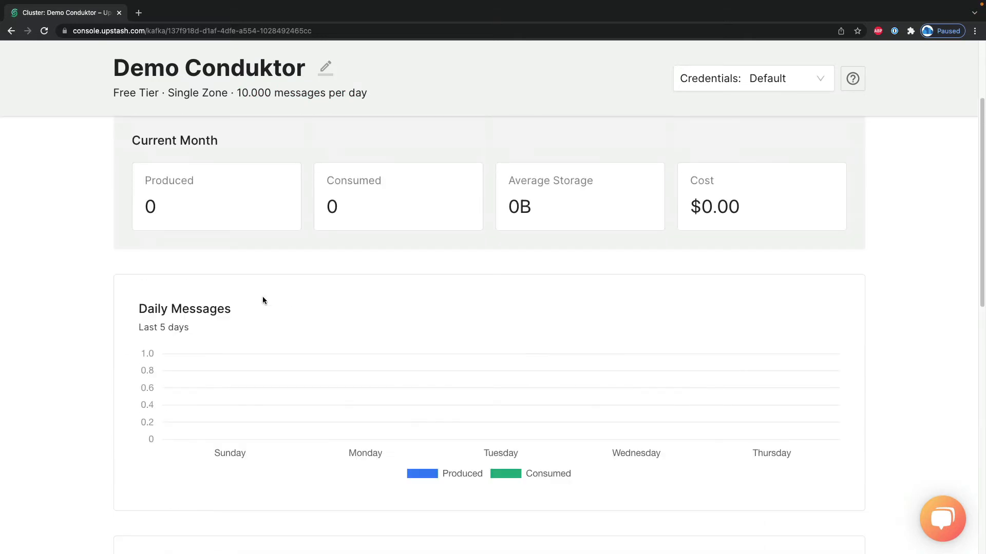
double_click(193, 205)
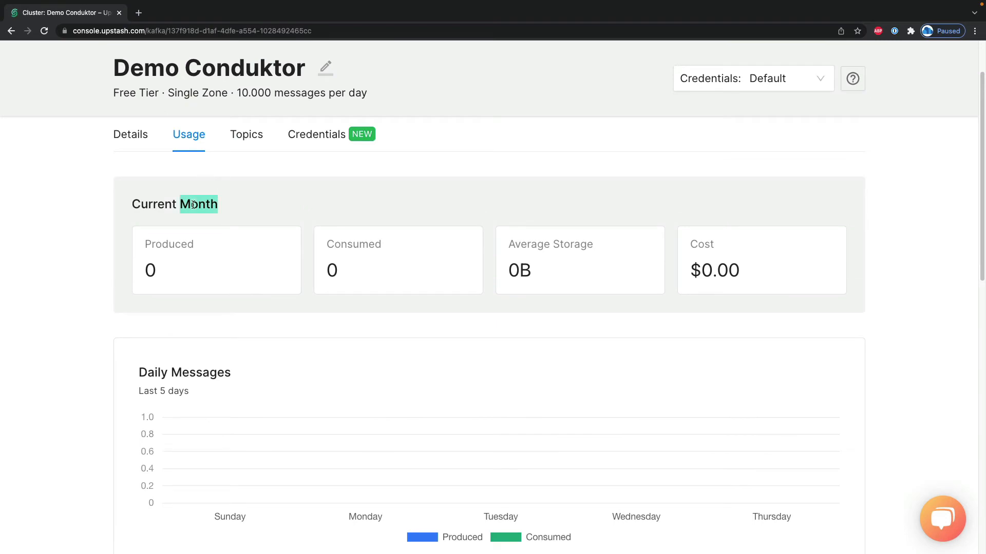
left_click(240, 200)
scroll(244, 222, "down", 10)
scroll(273, 282, "up", 10)
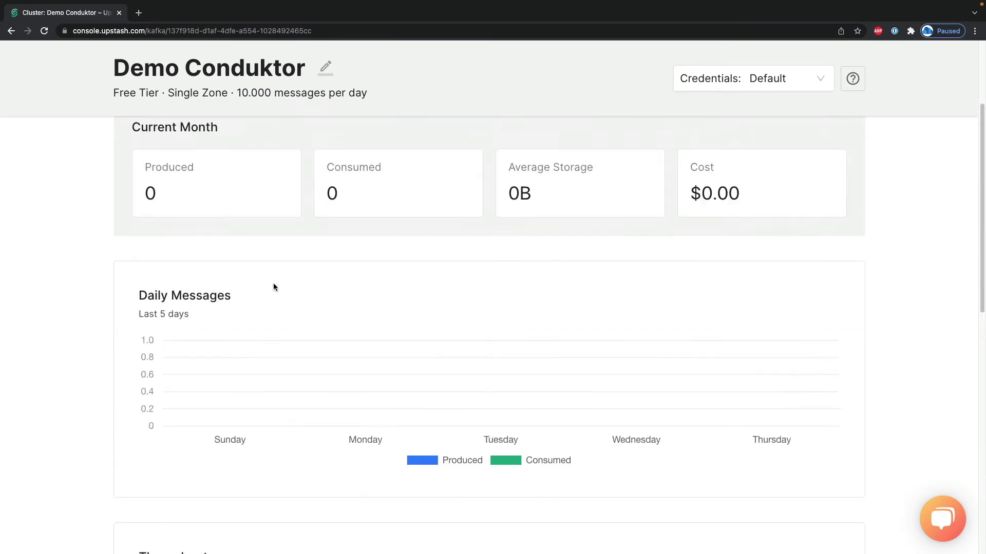
Switch to Conduktor and examine the partitions of demo-topic and the cluster's brokers.
key("ctrl+Left")
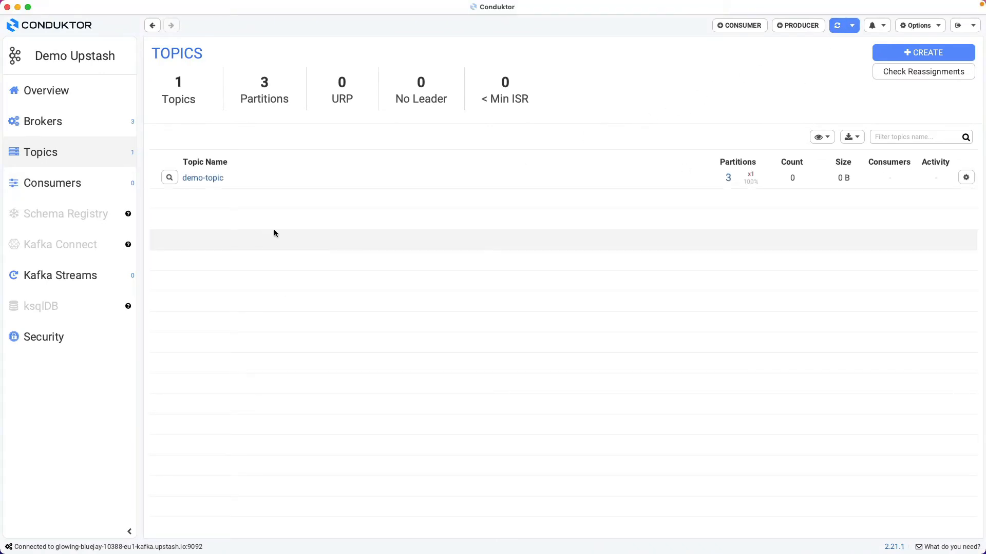
left_click(212, 179)
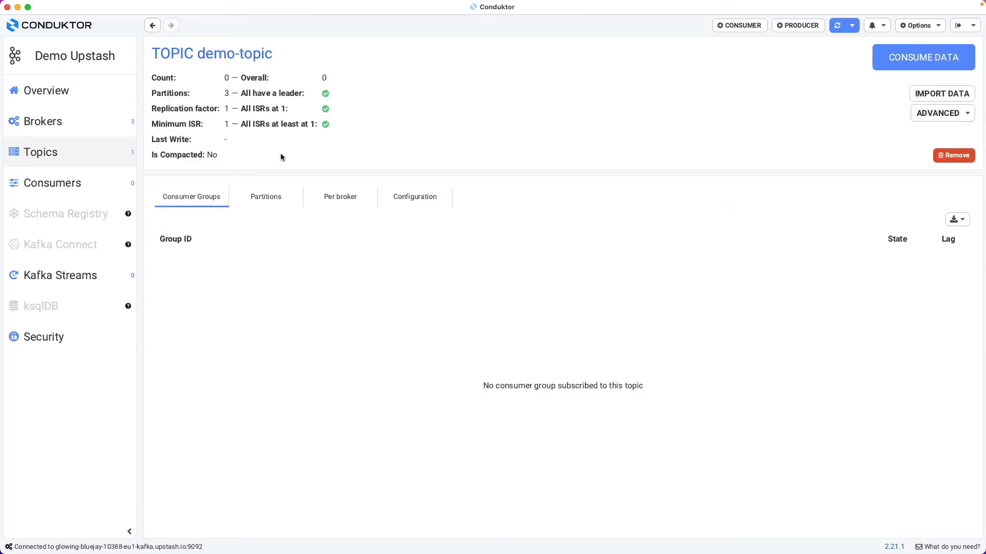
left_click(270, 195)
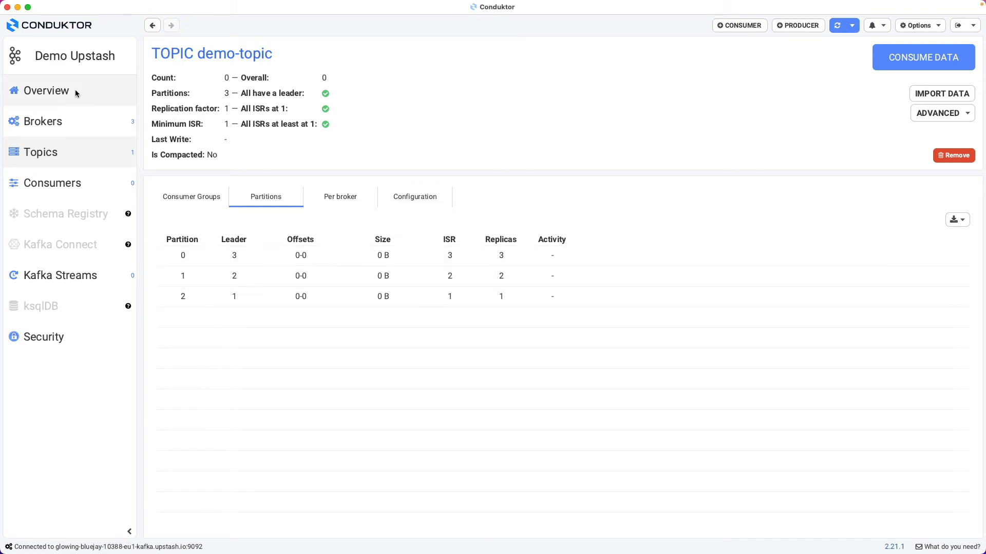
left_click(97, 113)
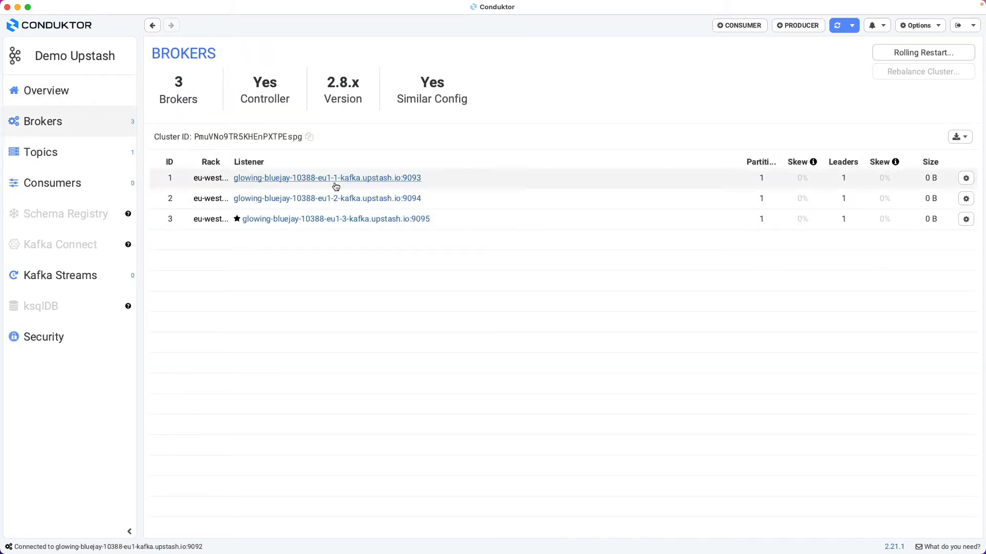
left_click(68, 159)
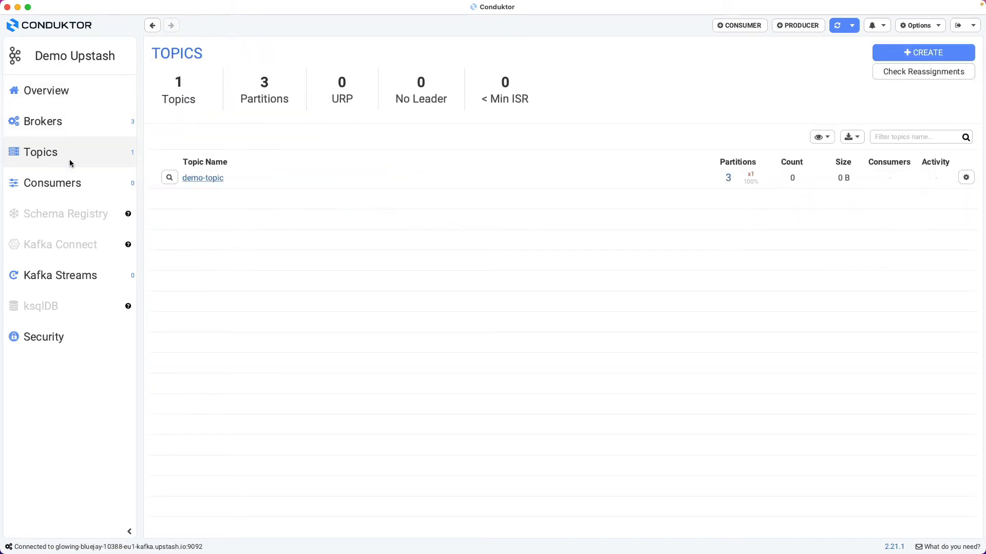
left_click(211, 179)
left_click(262, 202)
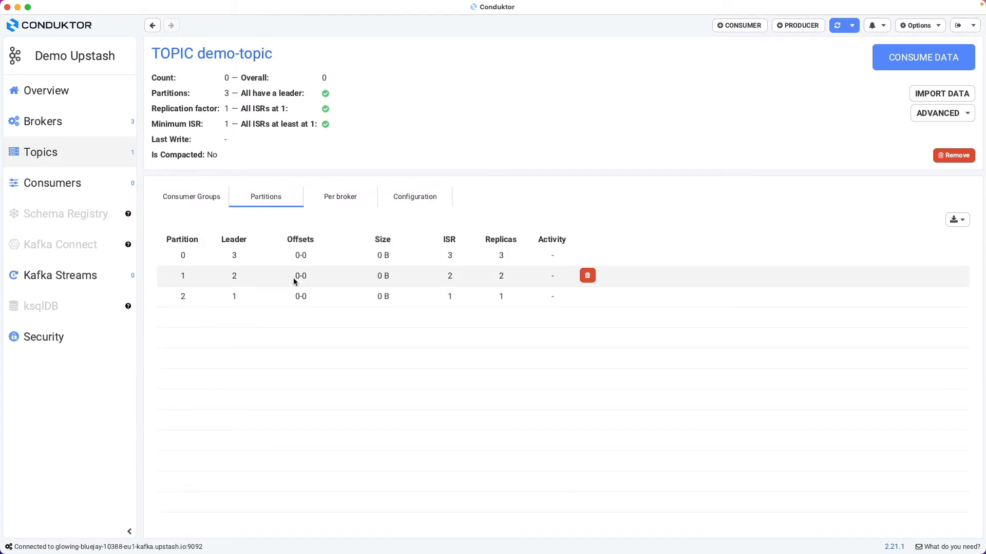
Open a producer for demo-topic and produce a message with the value "hello world!" and no key.
left_click(799, 30)
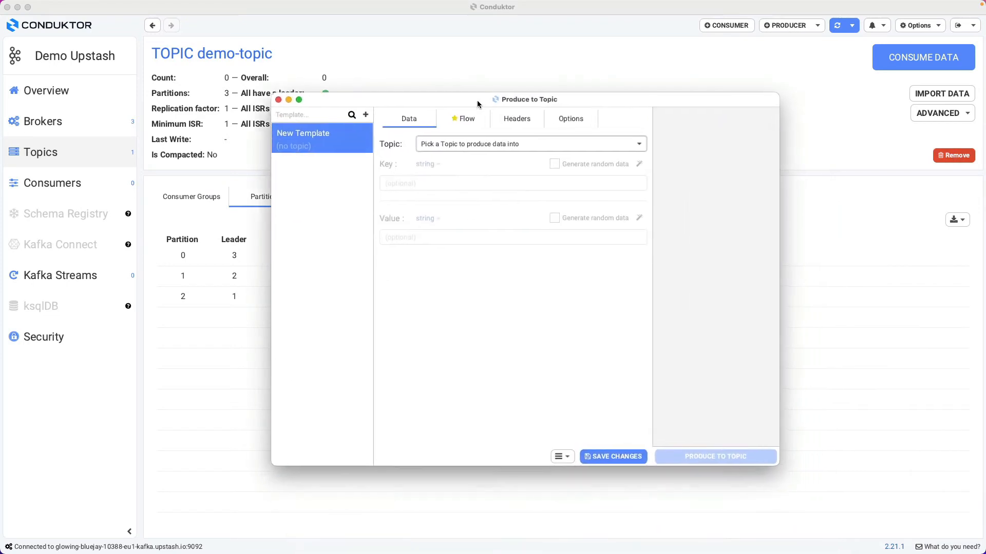
left_click(421, 142)
left_click(414, 159)
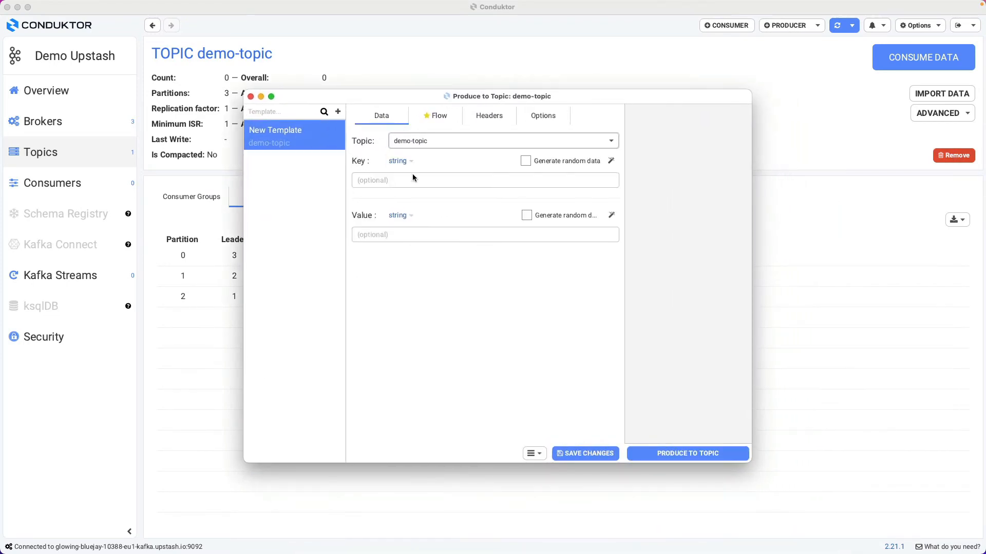
left_click(401, 228)
type("hello world!")
left_click(724, 453)
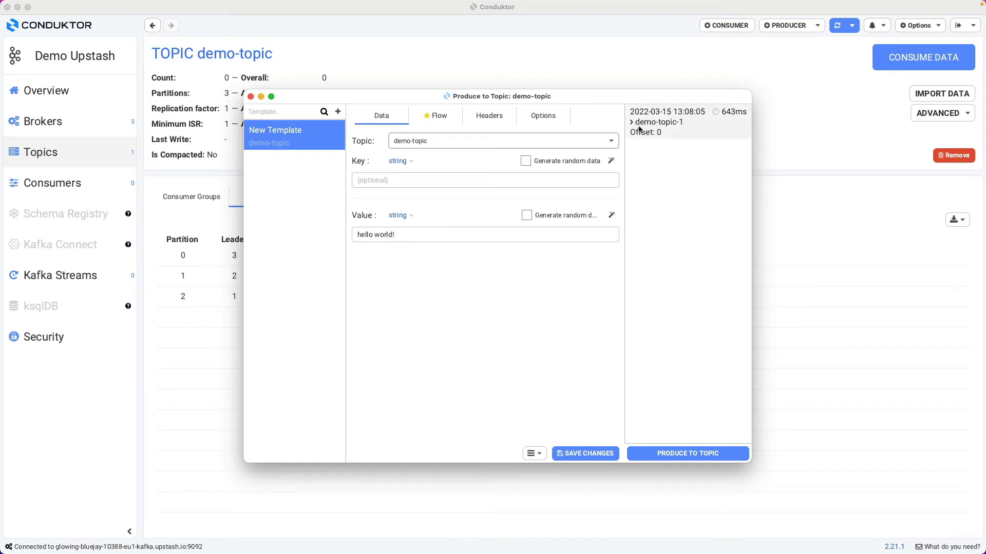
Produce a second message with the value "another test" to demo-topic and close the producer window.
triple_click(454, 232)
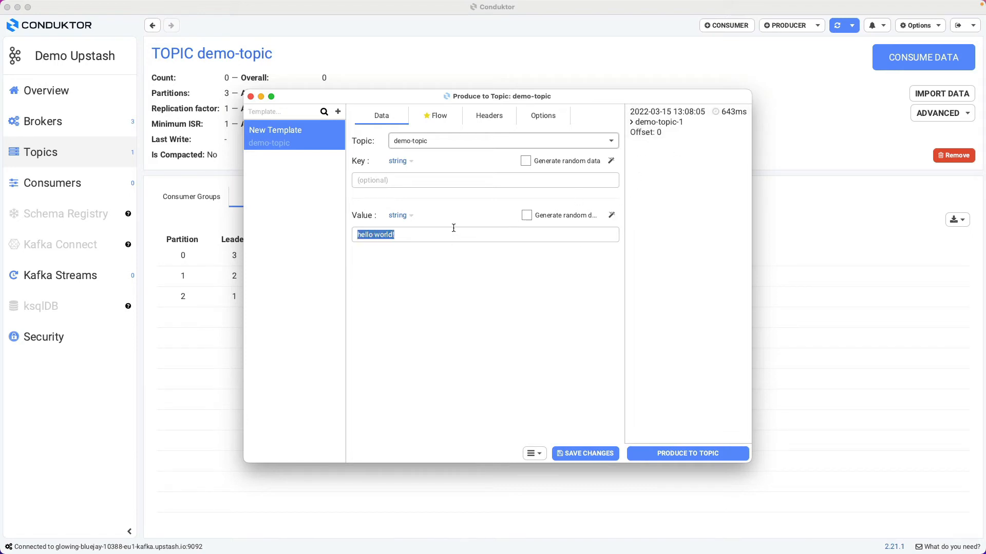
type("another test")
left_click(670, 448)
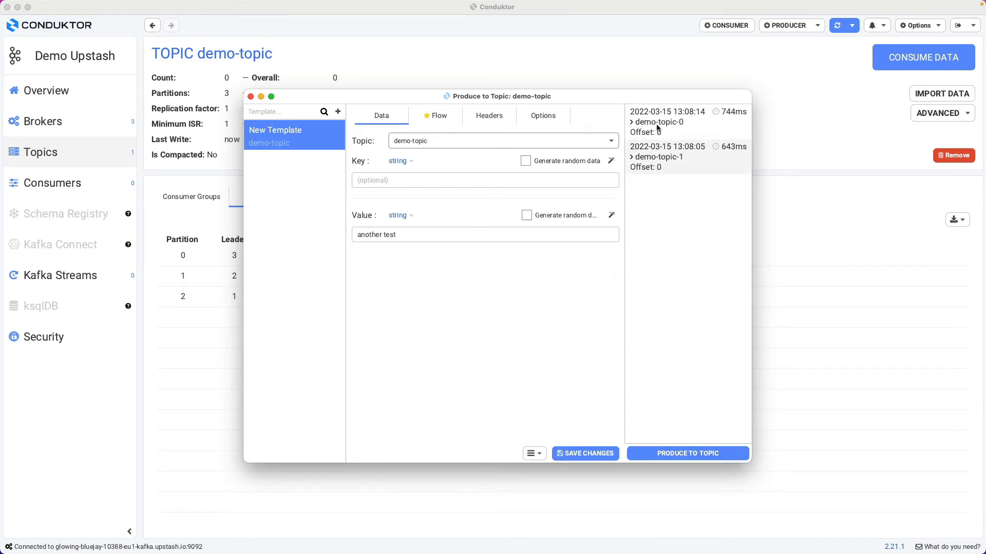
left_click(250, 97)
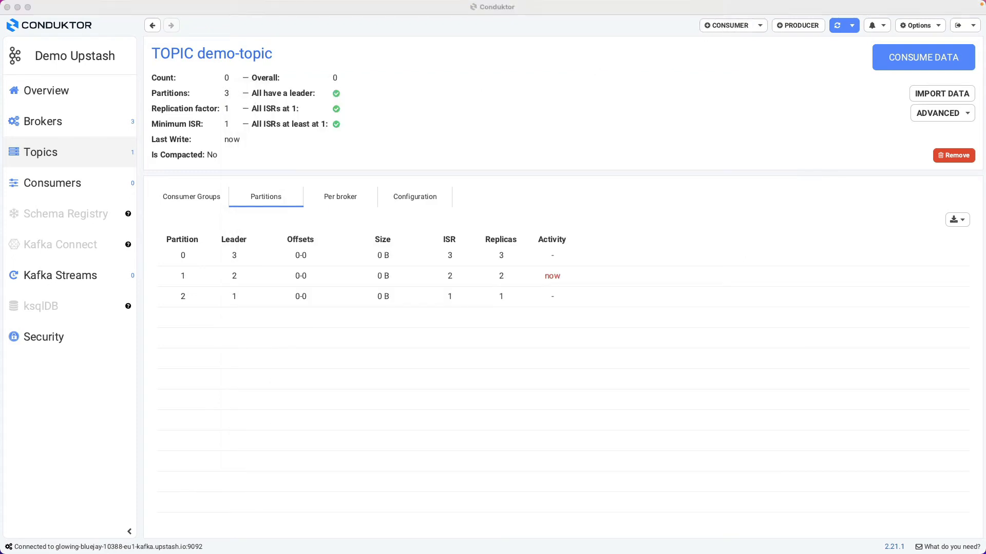
Consume demo-topic starting from The beginning (earliest) with string formats and no limit, and stop the consumer.
left_click(726, 25)
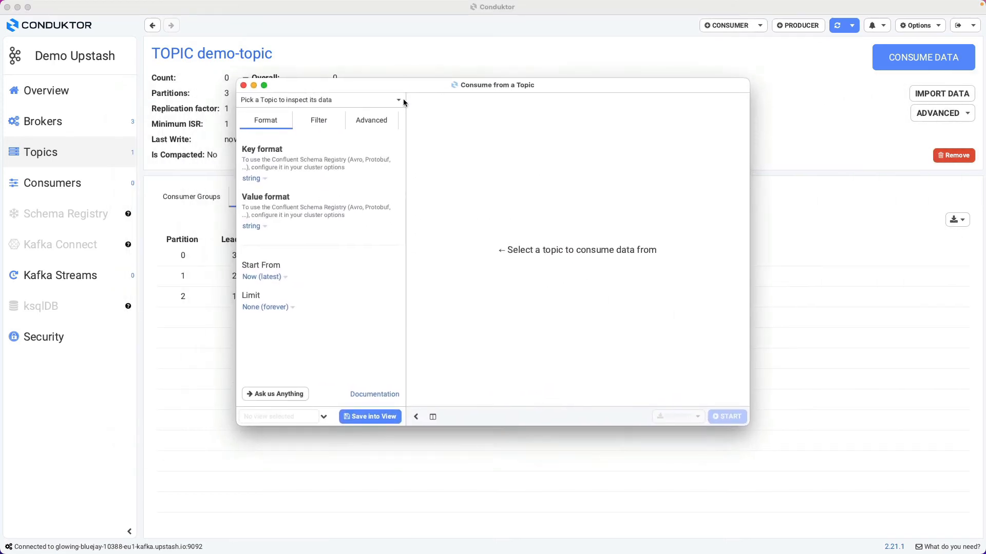
left_click(362, 100)
left_click(354, 113)
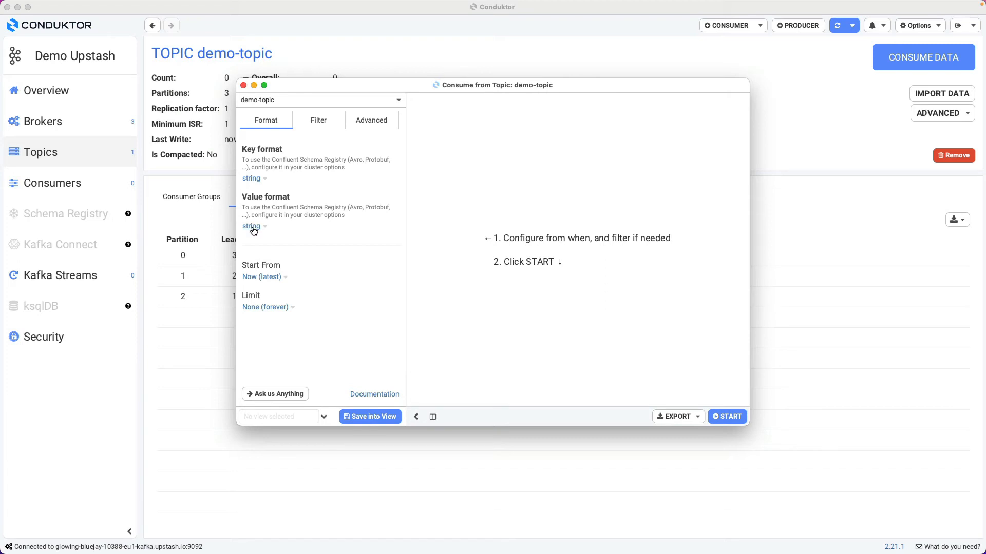
left_click(272, 277)
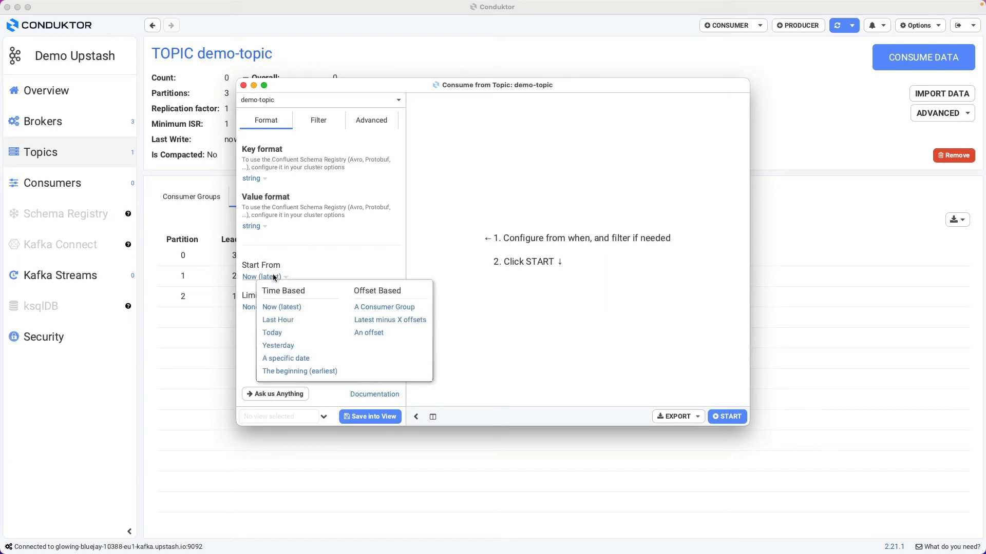
left_click(291, 372)
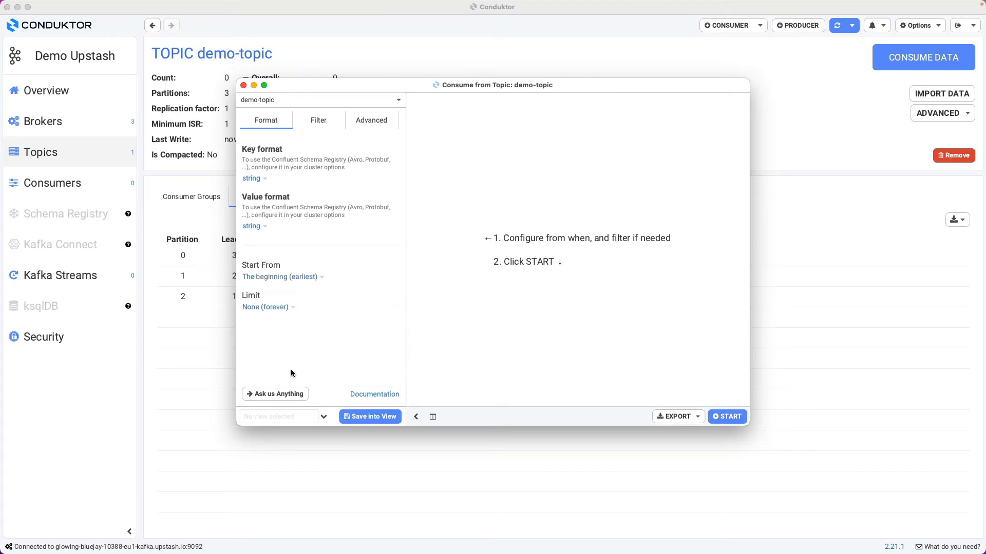
left_click(722, 420)
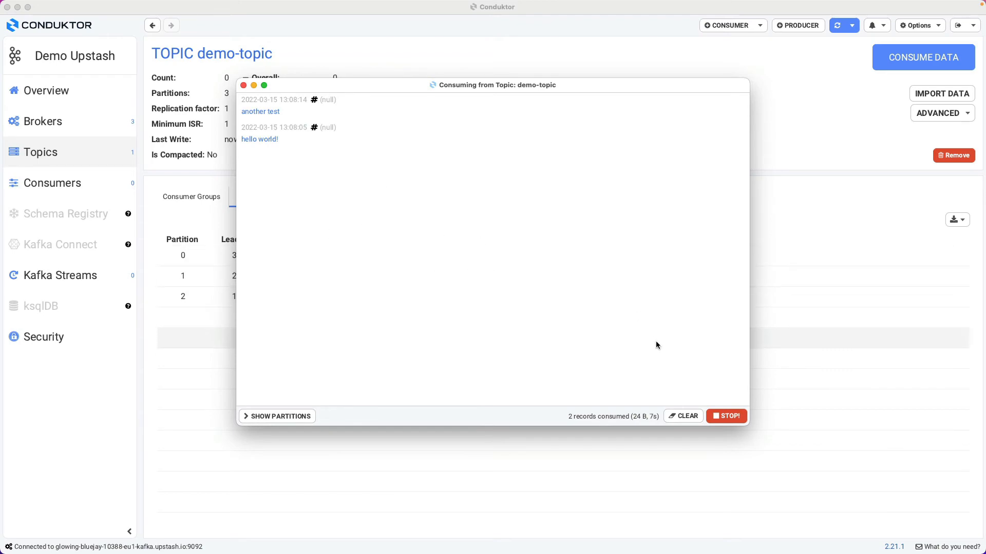
left_click(724, 417)
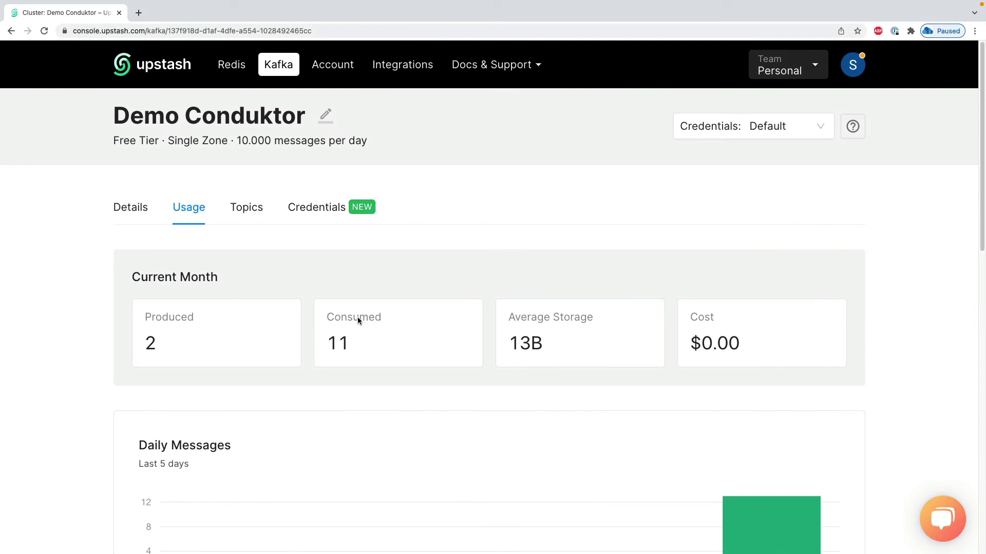
Check the current month's produced and consumed message figures on the Upstash cluster's usage page.
scroll(184, 226, "down", 3)
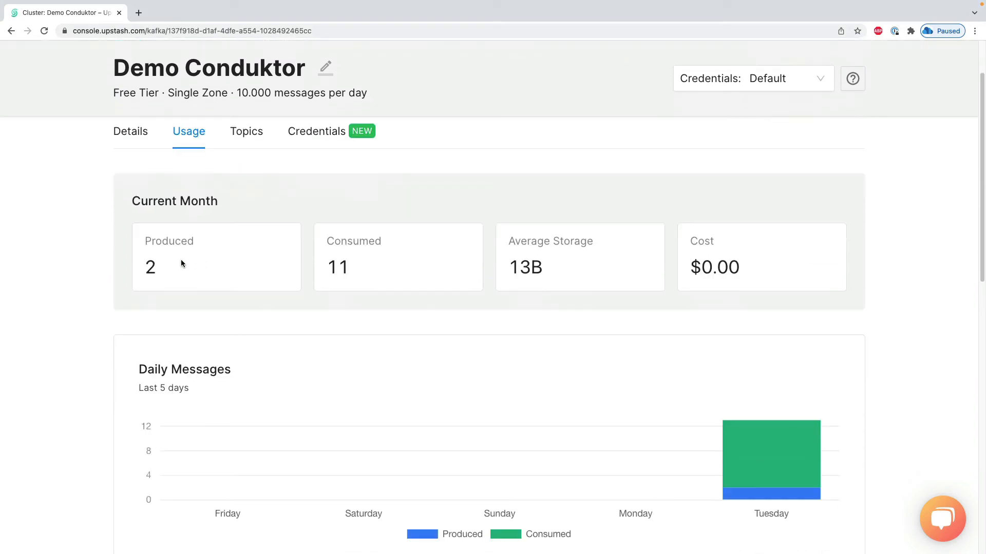
left_click_drag(148, 243, 162, 273)
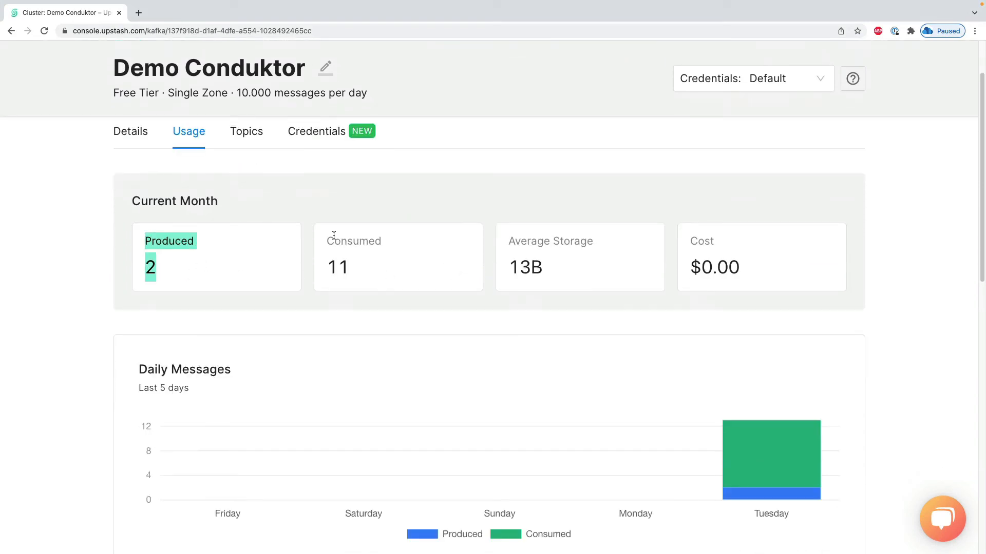
left_click_drag(333, 235, 365, 273)
left_click(368, 275)
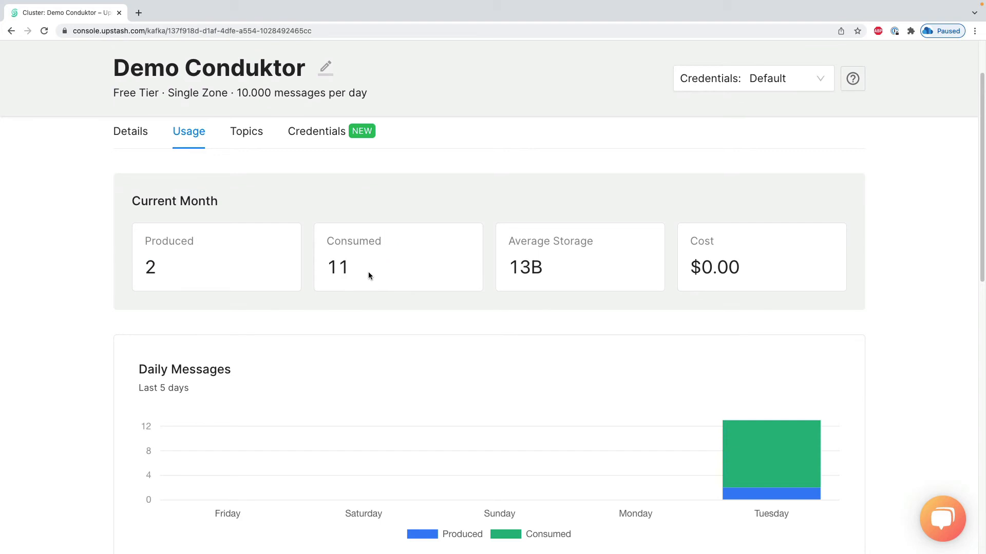
Check the average storage and produced message figures for the current month on the cluster's usage page.
left_click_drag(549, 269, 507, 232)
left_click(512, 236)
scroll(405, 214, "down", 2)
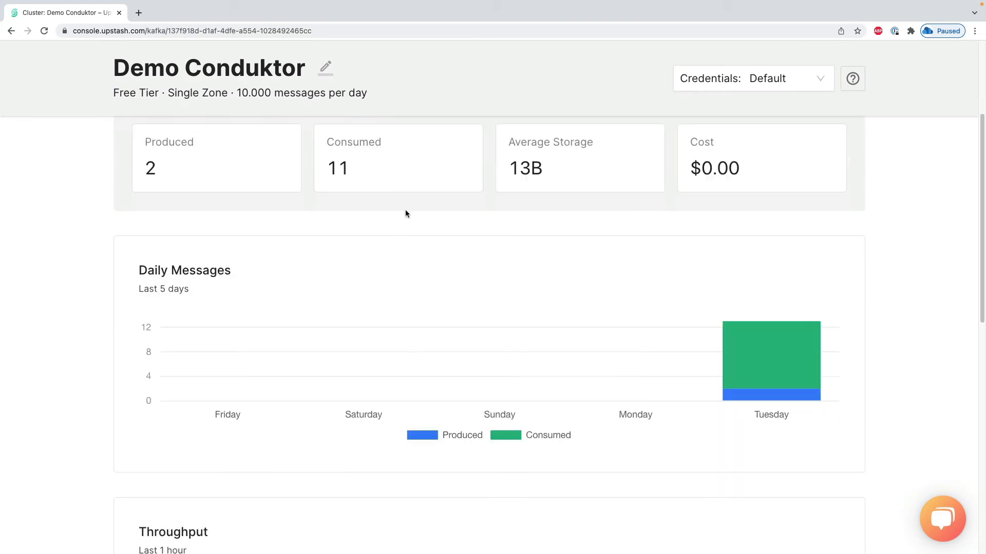
scroll(377, 246, "up", 3)
scroll(376, 246, "down", 2)
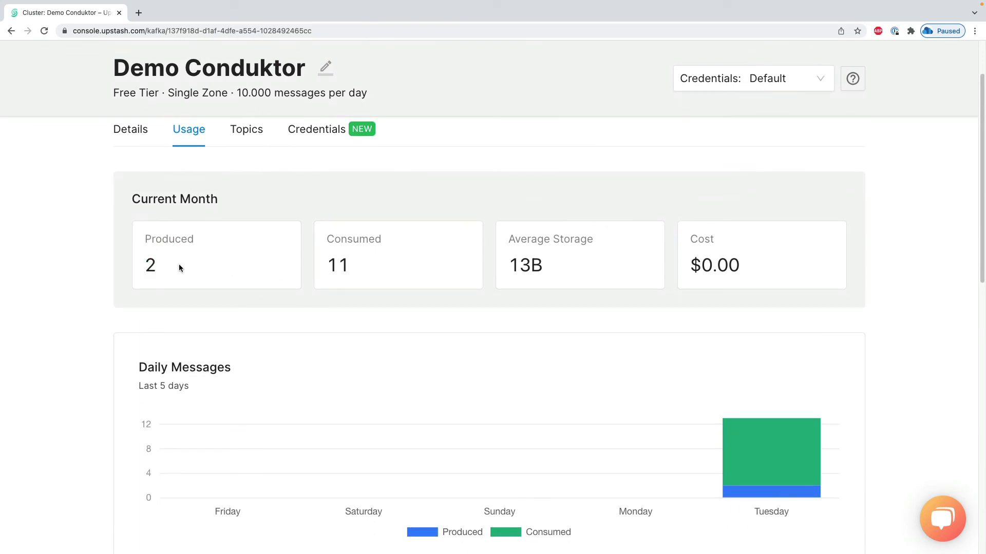
left_click_drag(179, 264, 137, 228)
Examine the Throughput, Daily Messages and Data Size charts on the usage page, including Tuesday's consumed messages.
scroll(441, 285, "down", 6)
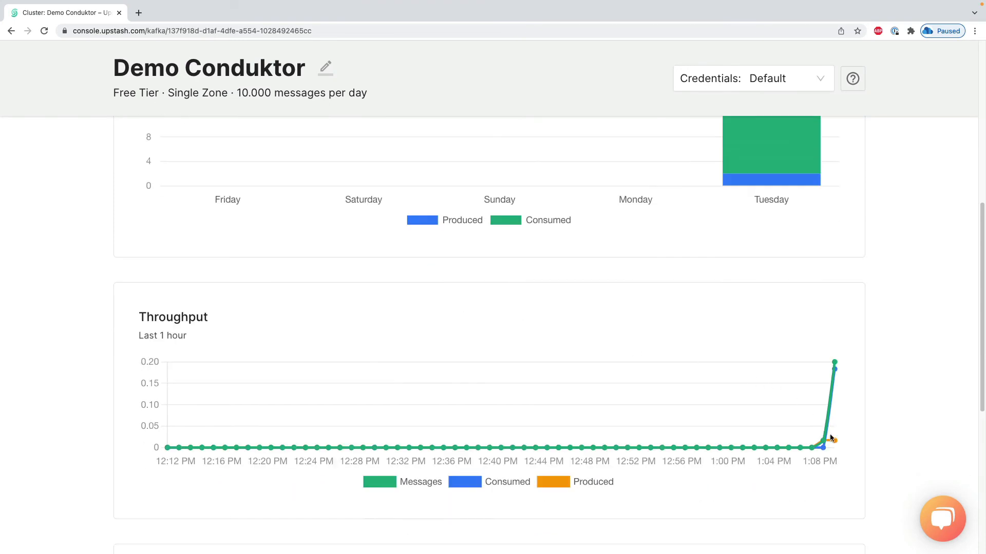
scroll(827, 405, "up", 3)
mouse_move(781, 284)
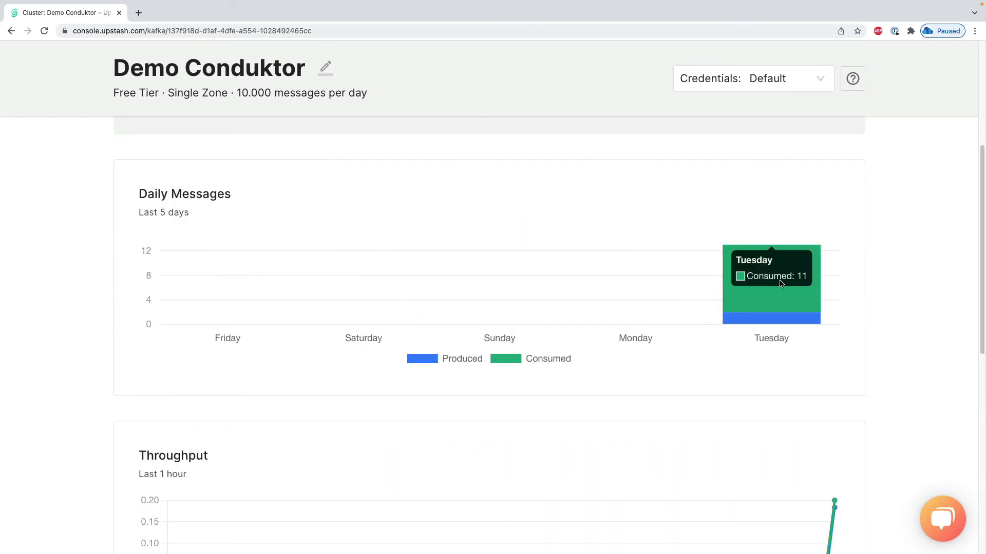
scroll(780, 308, "down", 10)
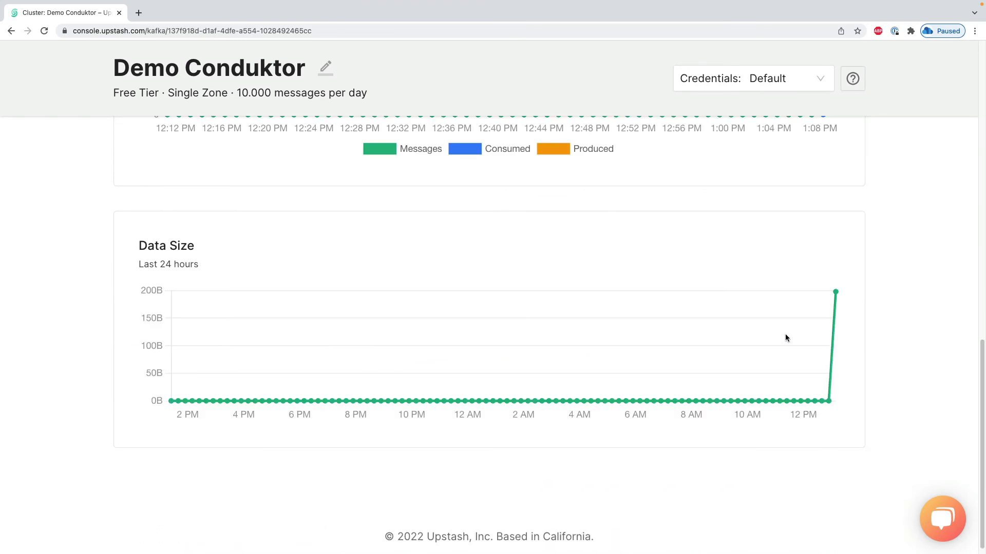
mouse_move(837, 295)
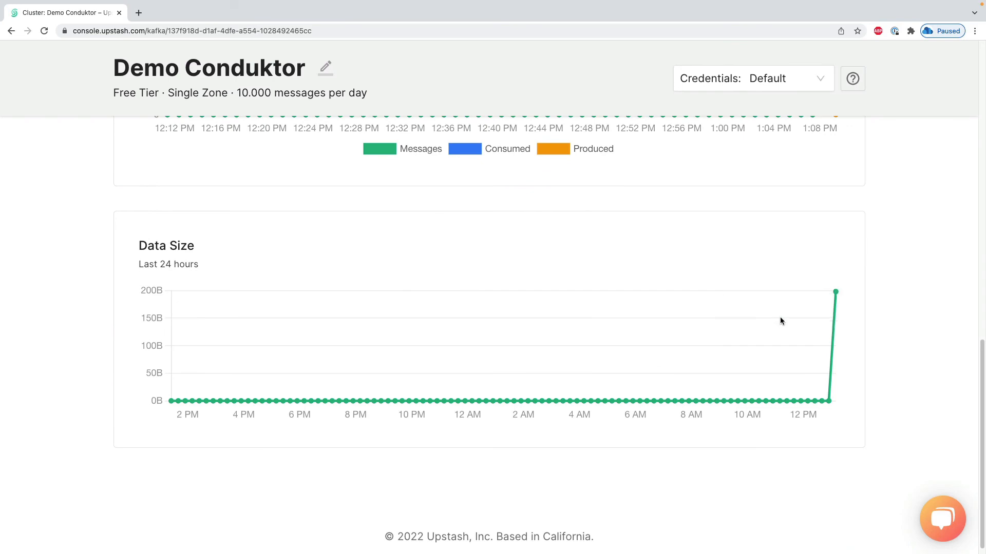
scroll(837, 324, "up", 10)
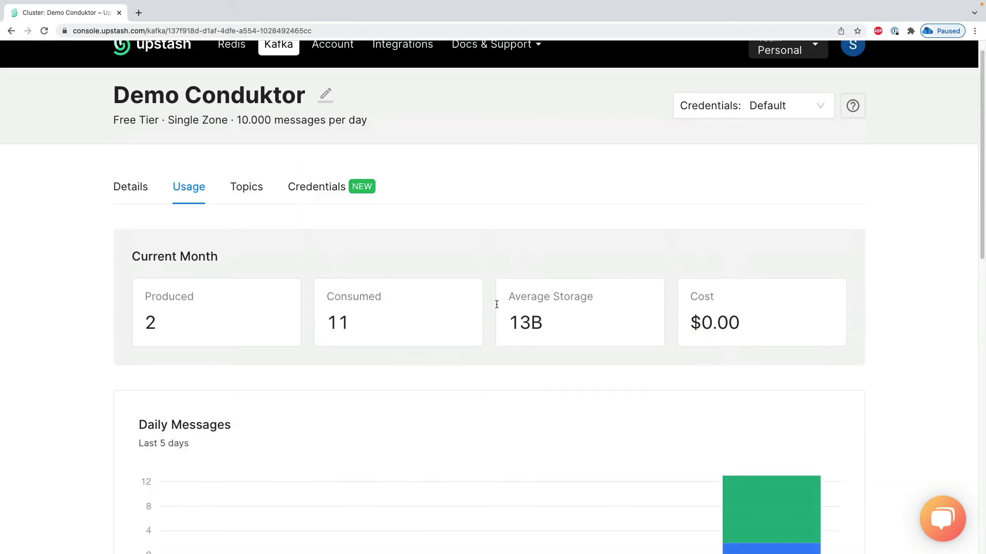
Review the cluster's topic list and its region, endpoint and connection details.
left_click(247, 201)
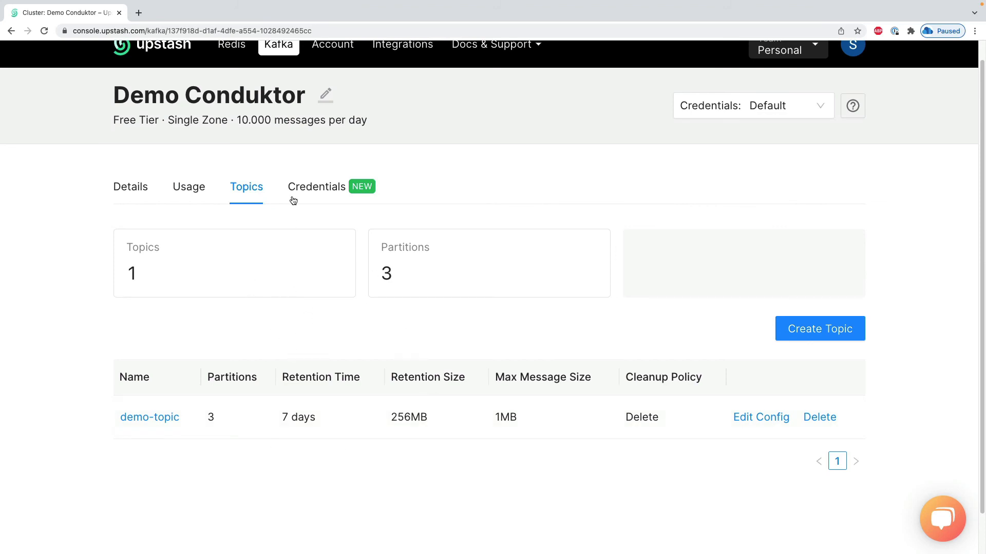
left_click(139, 198)
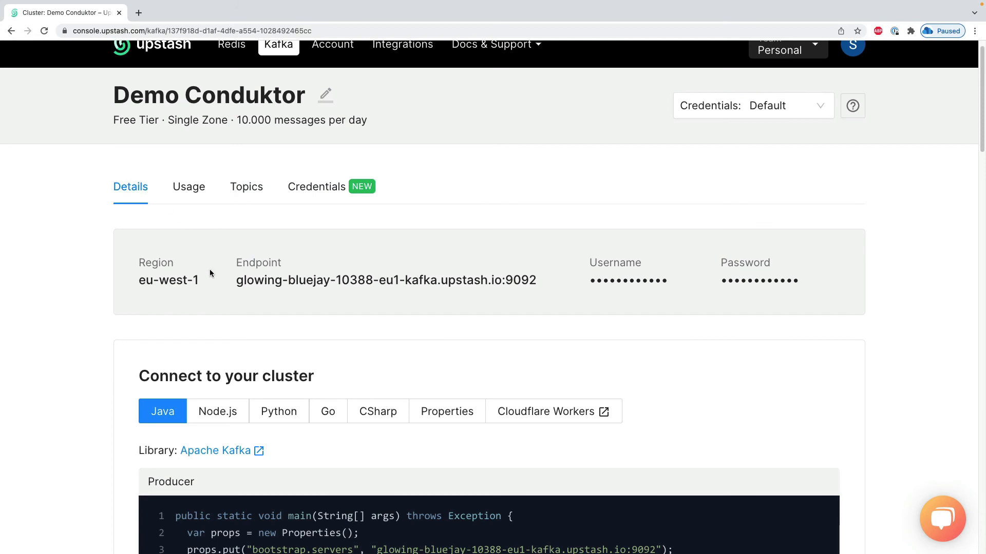
scroll(210, 267, "up", 1)
Open the Upstash console in a separate browser tab and search the web there for "upstash kafka pricing".
middle_click(174, 58)
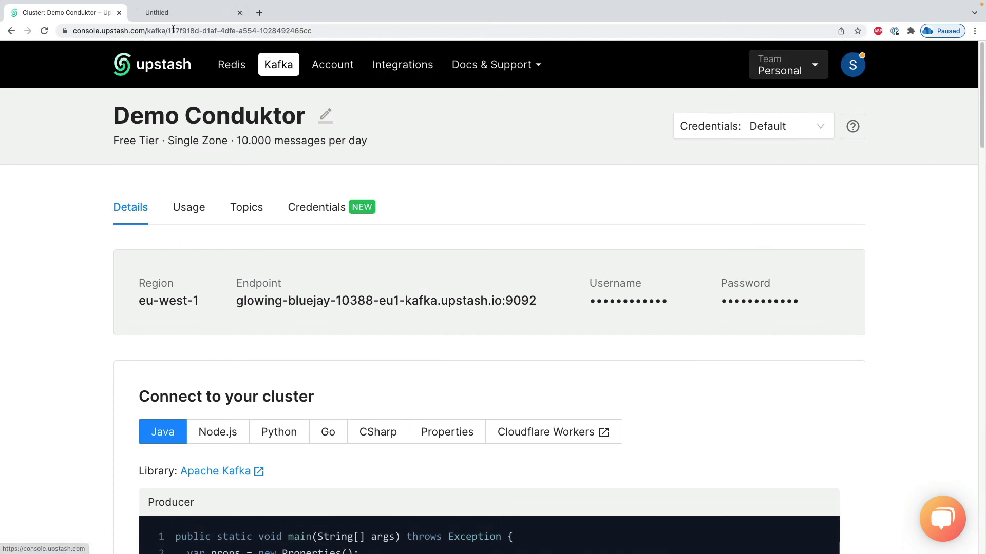
left_click(176, 13)
left_click(184, 31)
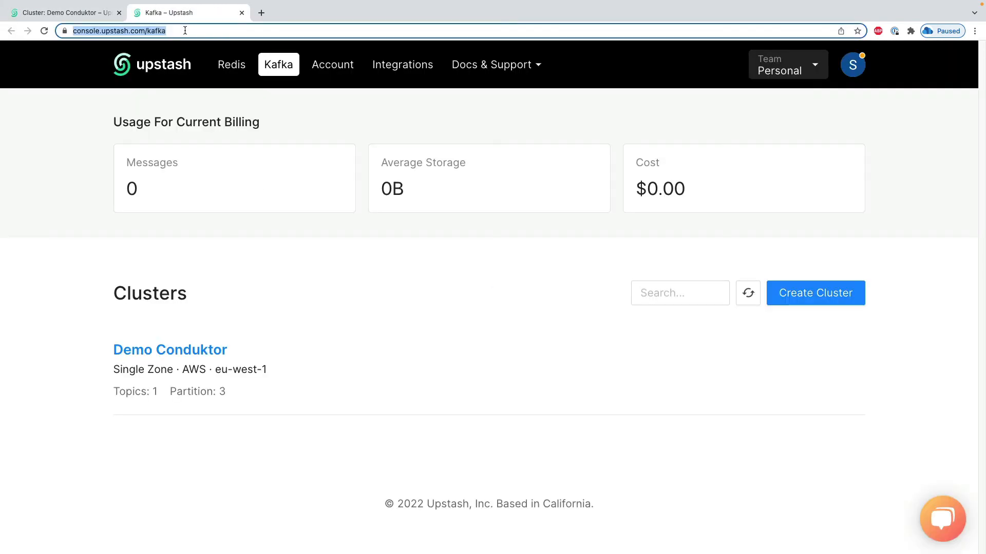
type("upstash kafka pricing")
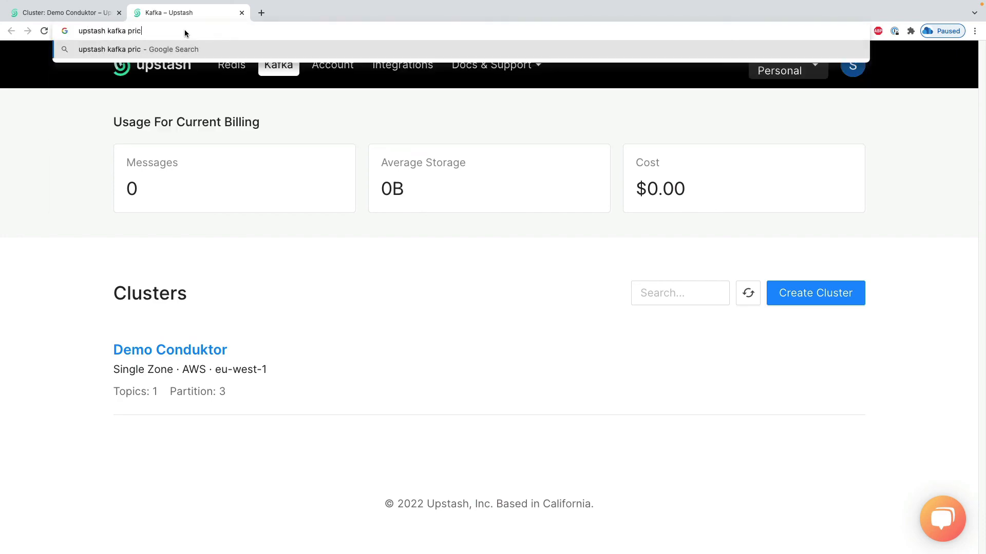
key("Return")
Open the search result "The Serverless Kafka - Upstash" and show the Kafka plans in the site's pricing section.
scroll(194, 291, "down", 1)
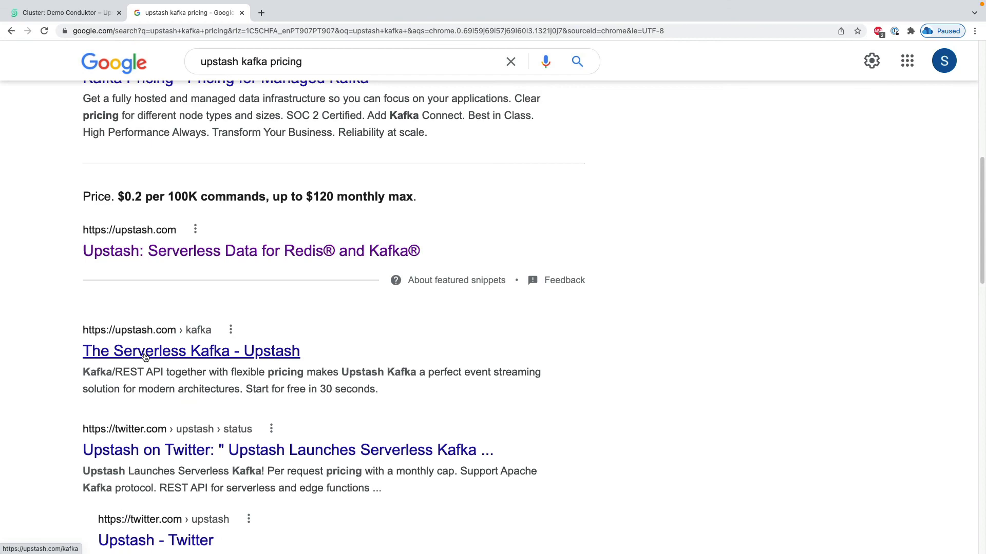
left_click(145, 355)
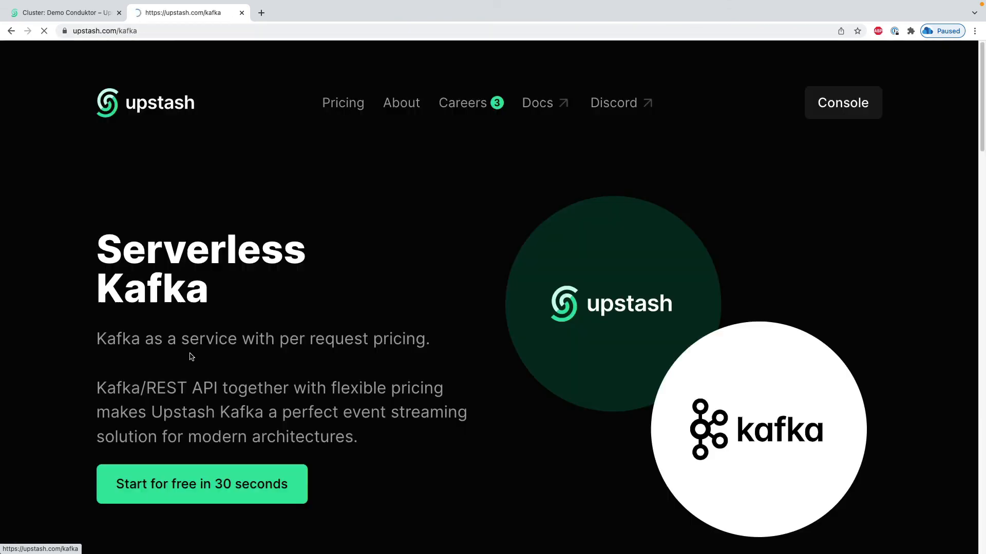
scroll(244, 296, "up", 2)
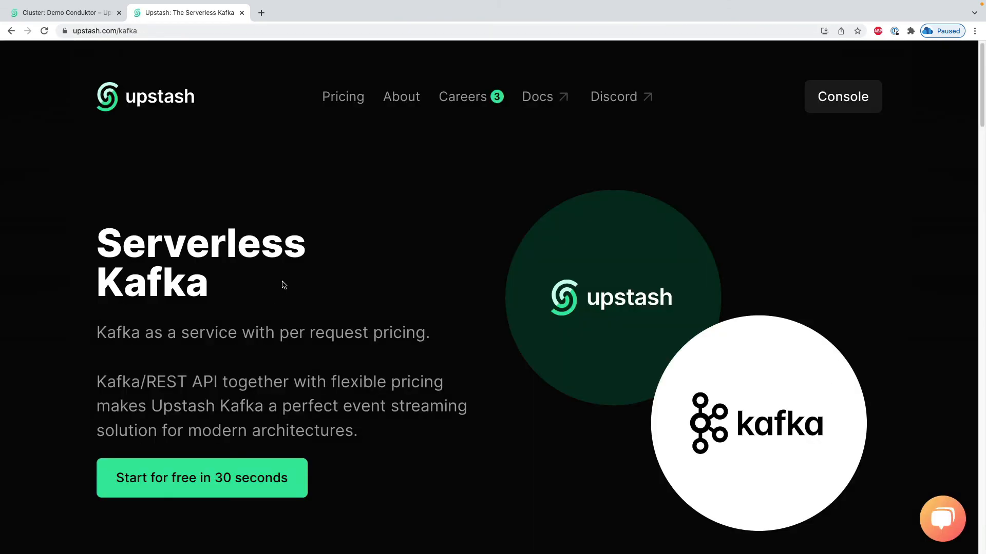
left_click(344, 104)
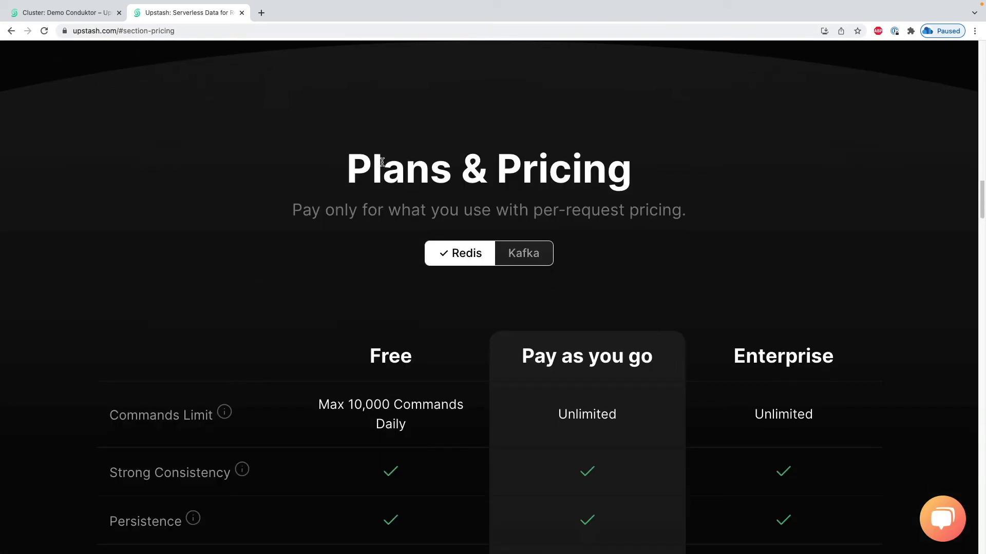
left_click(546, 249)
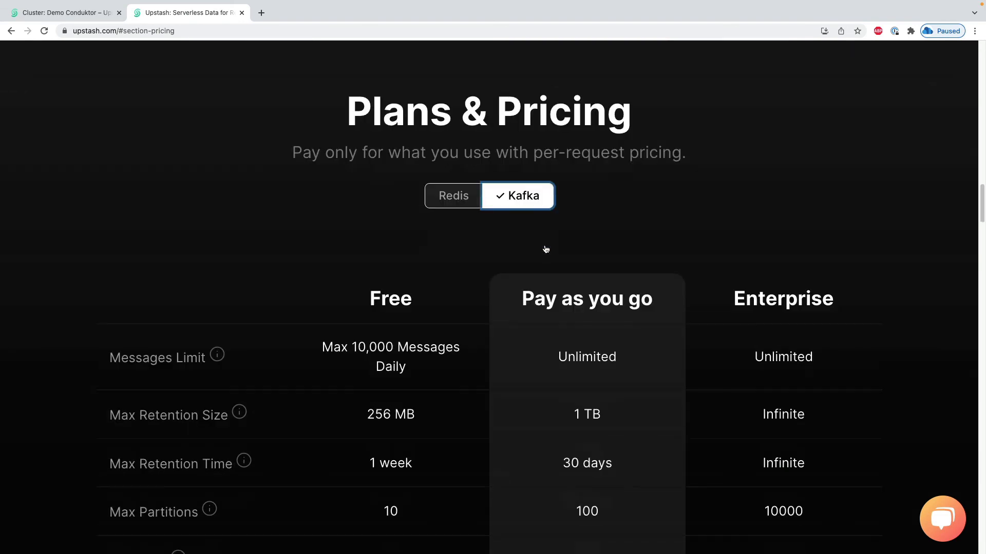
Read the Free plan's message limit, maximum retention size, maximum retention time and maximum partitions.
scroll(545, 249, "down", 2)
left_click_drag(355, 300, 424, 330)
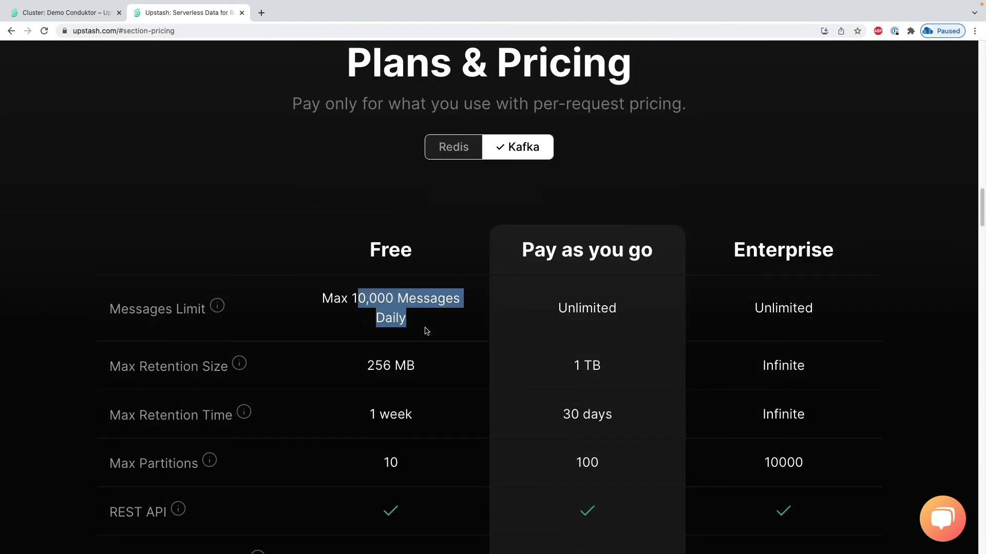
scroll(424, 330, "down", 1)
left_click_drag(373, 311, 409, 414)
left_click(409, 414)
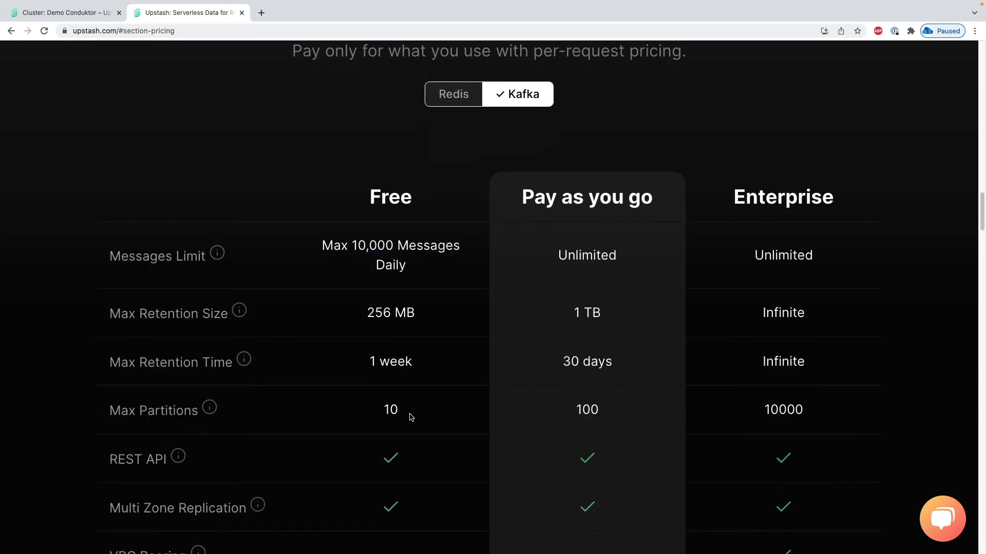
Read the Pay as you go plan's message limit, maximum retention size and maximum retention time.
left_click_drag(515, 192, 653, 188)
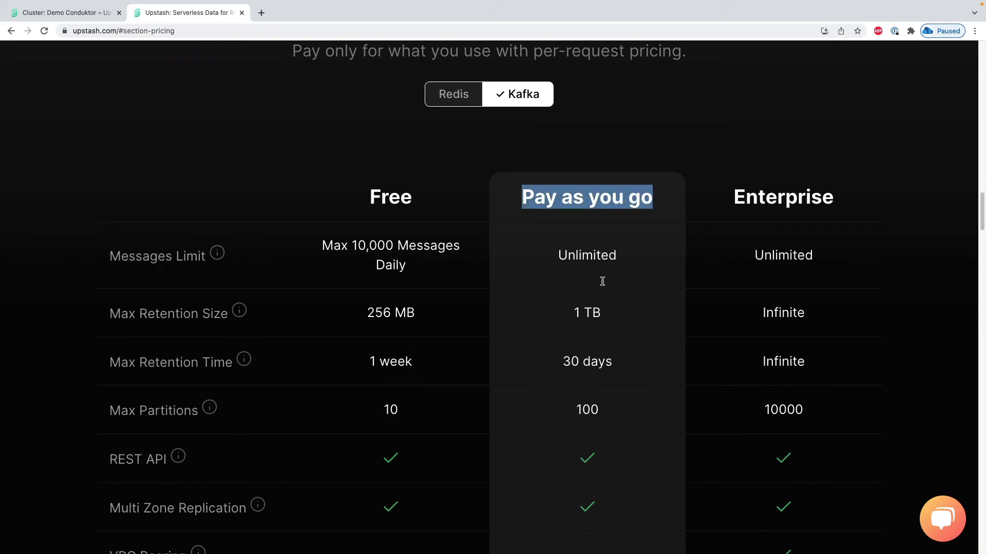
scroll(588, 283, "down", 1)
left_click(568, 218)
double_click(568, 218)
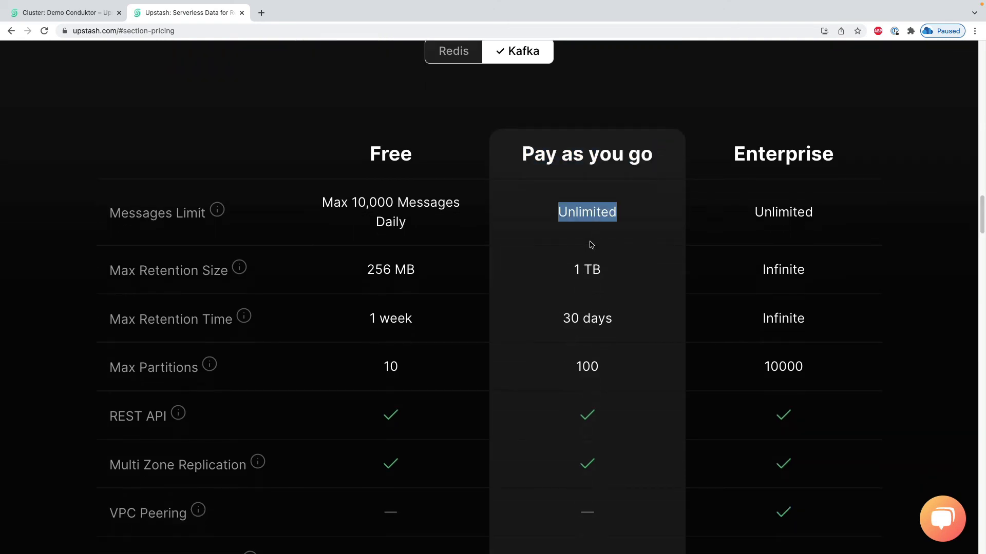
triple_click(588, 269)
scroll(597, 282, "down", 2)
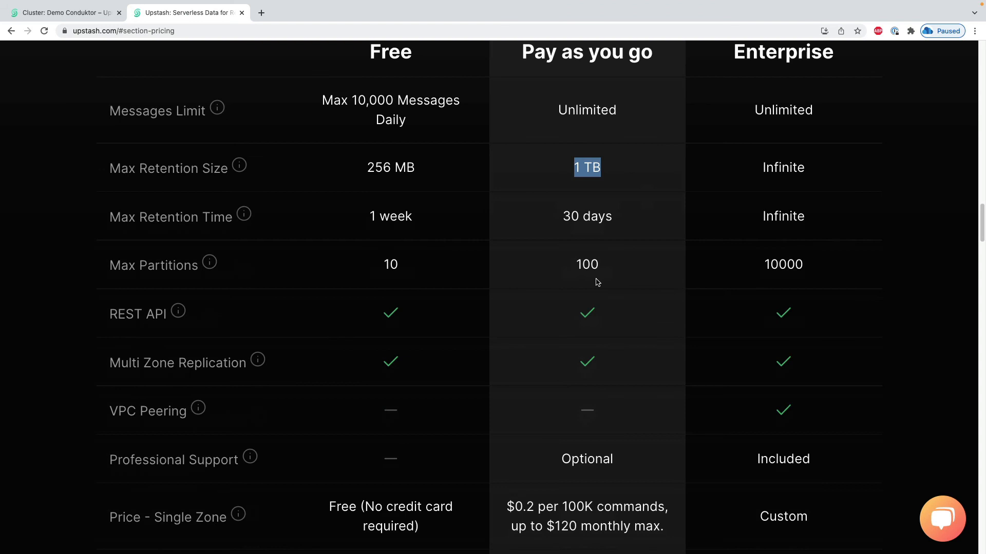
triple_click(592, 217)
Check the Pay as you go plan's single-zone price per 100K commands and its monthly maximum.
scroll(593, 231, "down", 3)
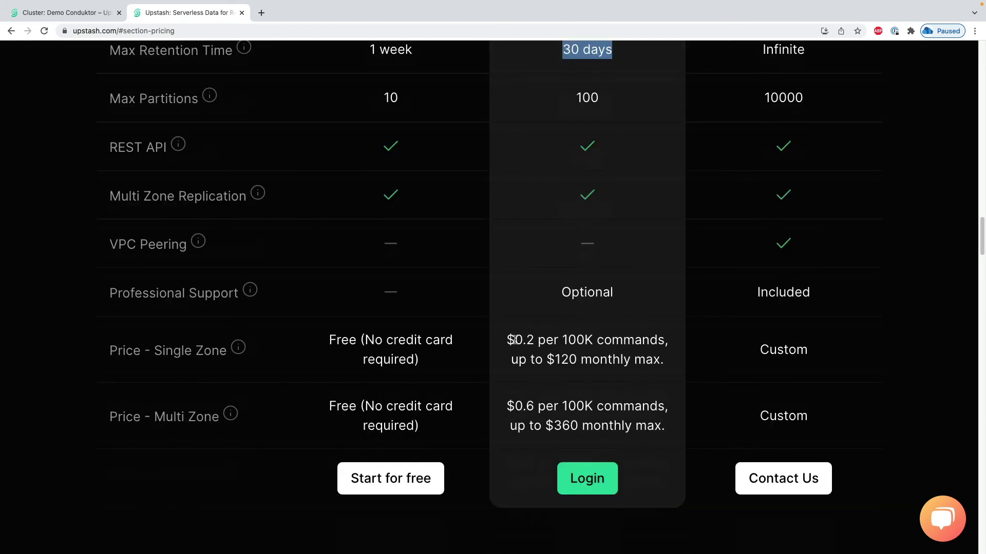
double_click(514, 340)
double_click(570, 338)
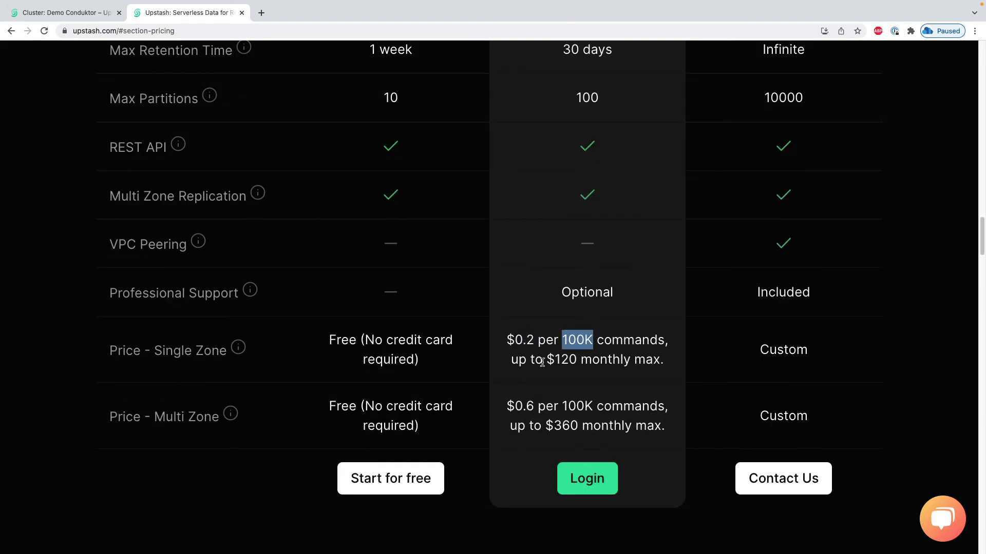
double_click(564, 359)
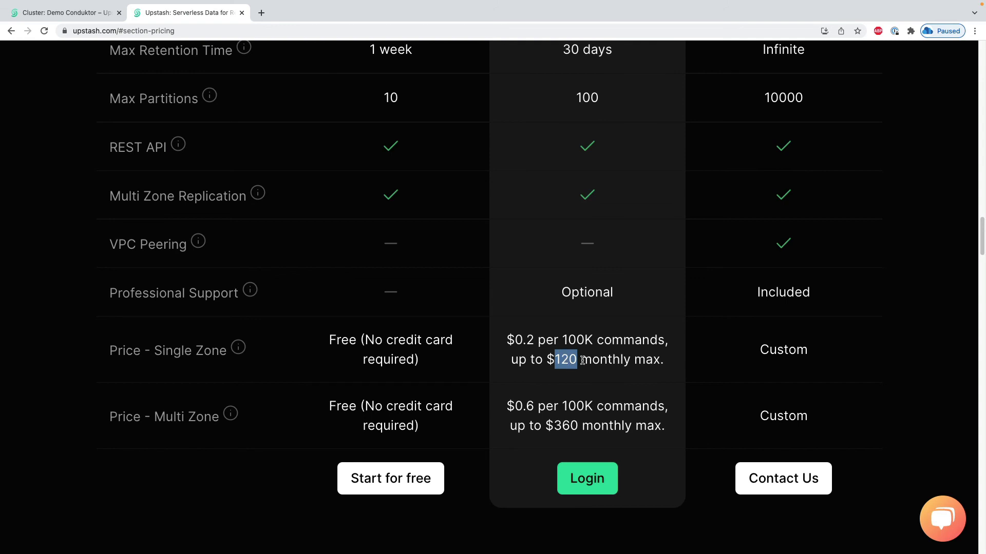
triple_click(599, 359)
left_click(602, 361)
Check the Pay as you go plan's multi-zone price per 100K commands and its monthly maximum.
left_click_drag(529, 402, 535, 406)
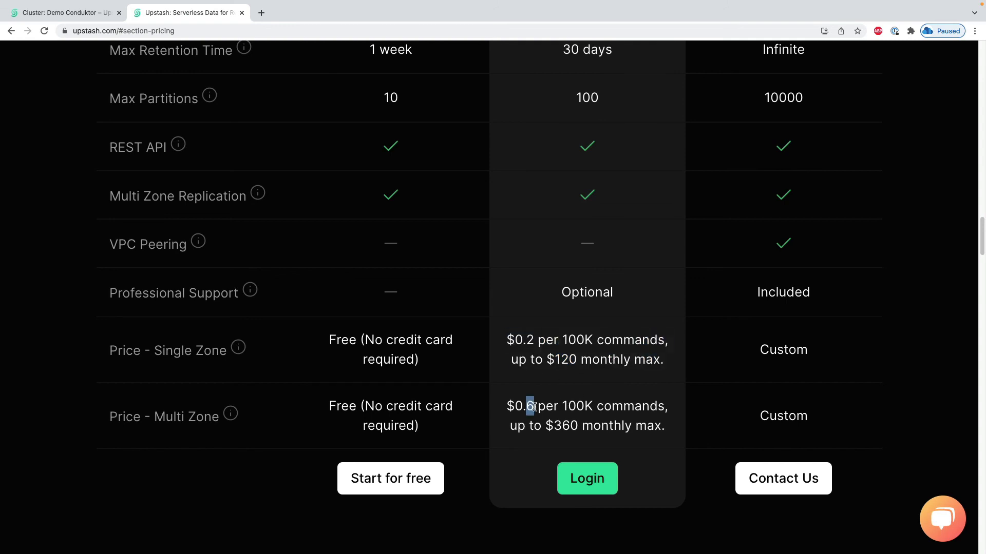
double_click(579, 406)
double_click(566, 425)
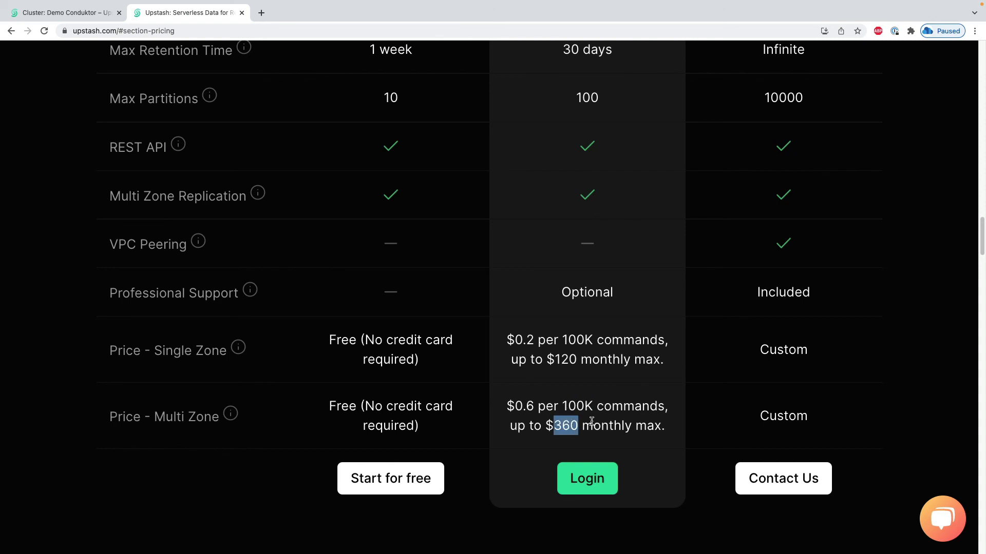
left_click(598, 425)
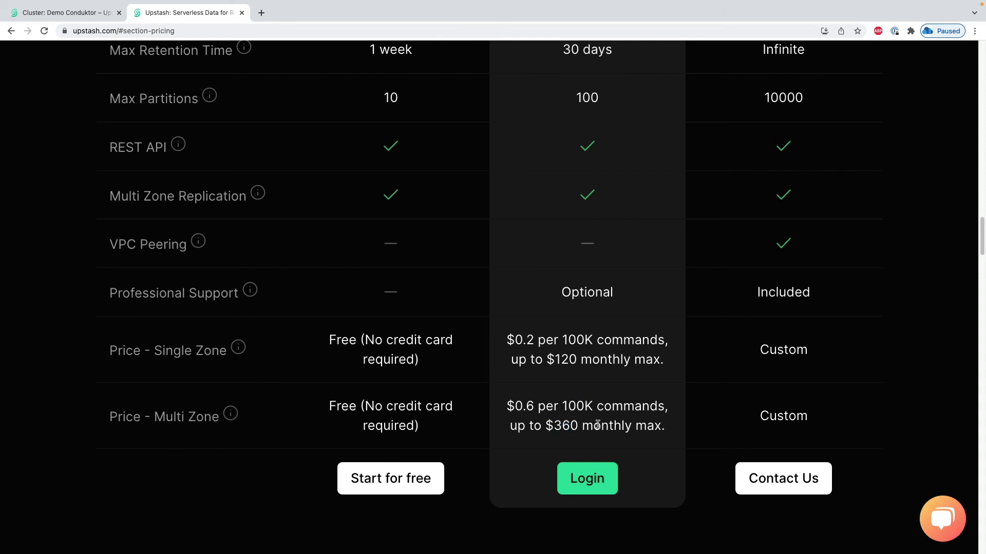